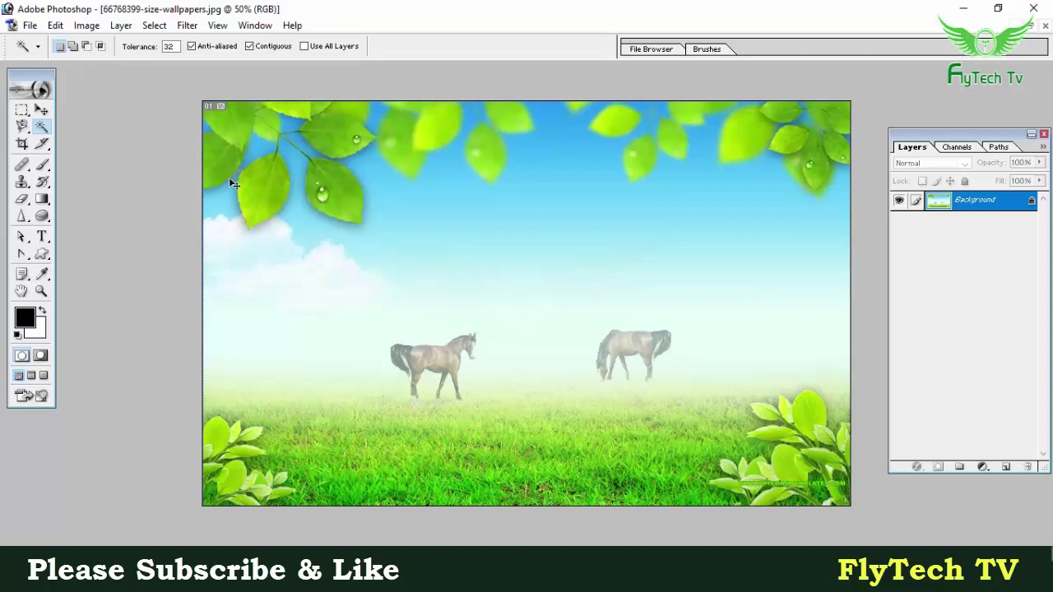
Step: Close the front image so the orange-sari portrait on blue becomes the active document
{"action": "key", "text": "ctrl+w"}
{"action": "key", "text": "ctrl+w"}
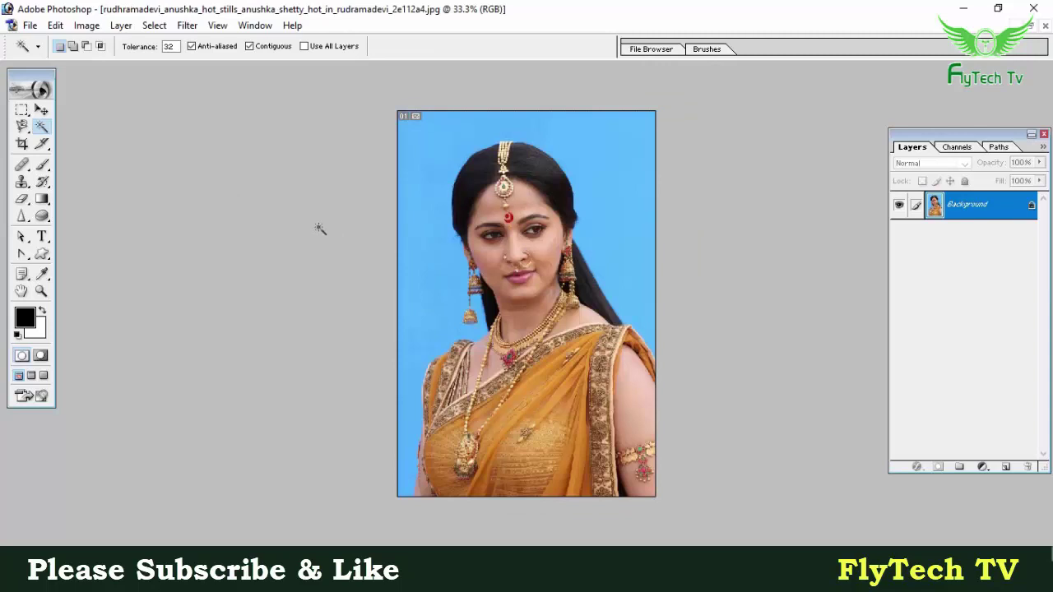
Step: Choose the Magic Wand (tolerance 32, contiguous) from the lasso group and zoom in on the portrait
{"action": "left_click", "coordinate": [22, 127]}
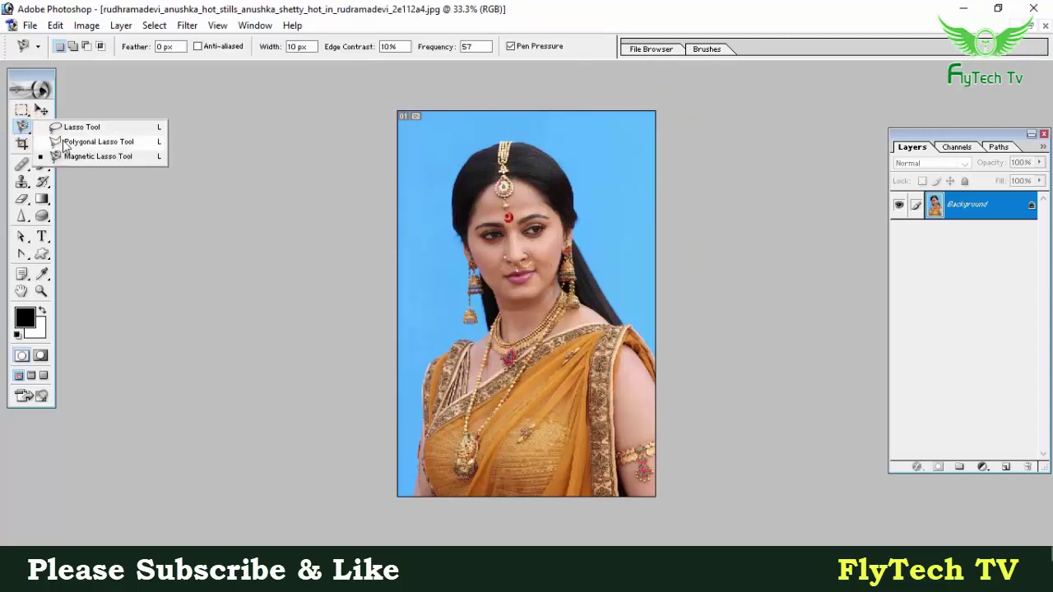
{"action": "left_click", "coordinate": [65, 143]}
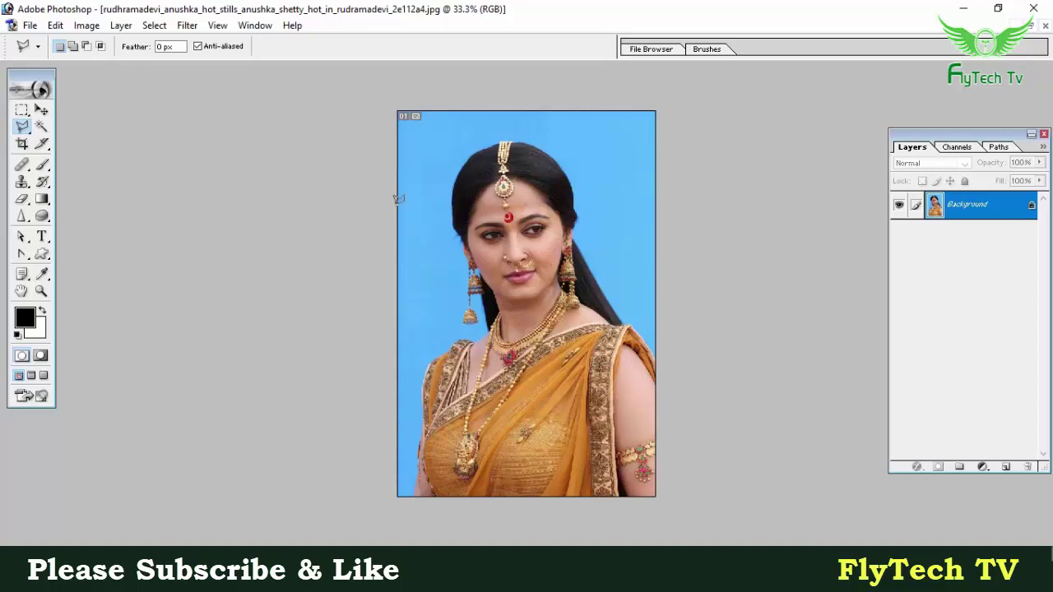
{"action": "left_click", "coordinate": [43, 127]}
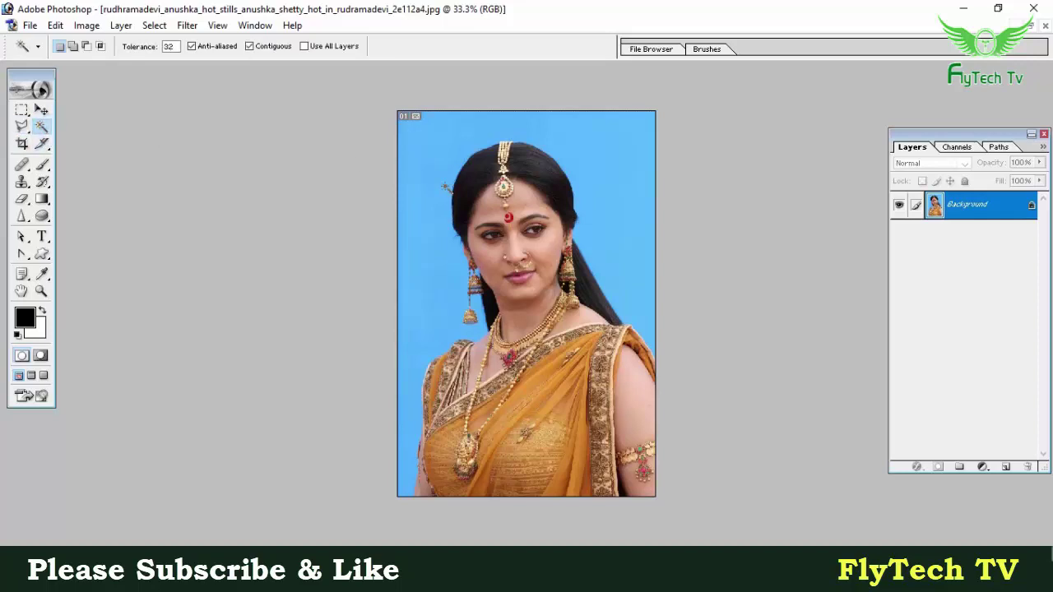
{"action": "key", "text": "ctrl+plus"}
{"action": "key", "text": "ctrl+plus"}
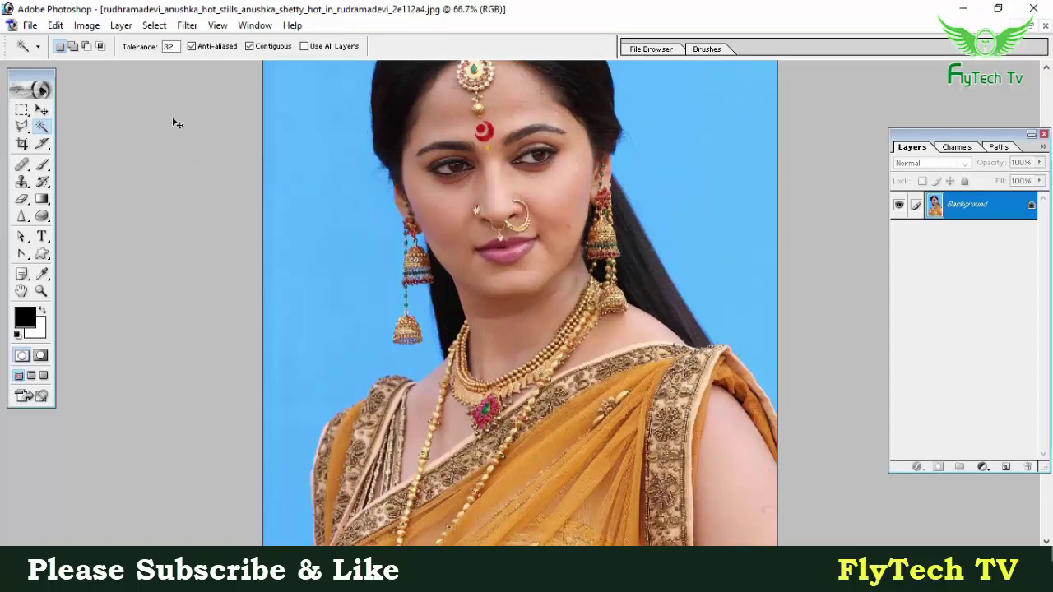
Step: Scroll up and down the zoomed portrait to view the blue background around the woman
{"action": "scroll", "coordinate": [305, 201], "scroll_direction": "up", "scroll_amount": 2}
{"action": "scroll", "coordinate": [305, 201], "scroll_direction": "up", "scroll_amount": 2}
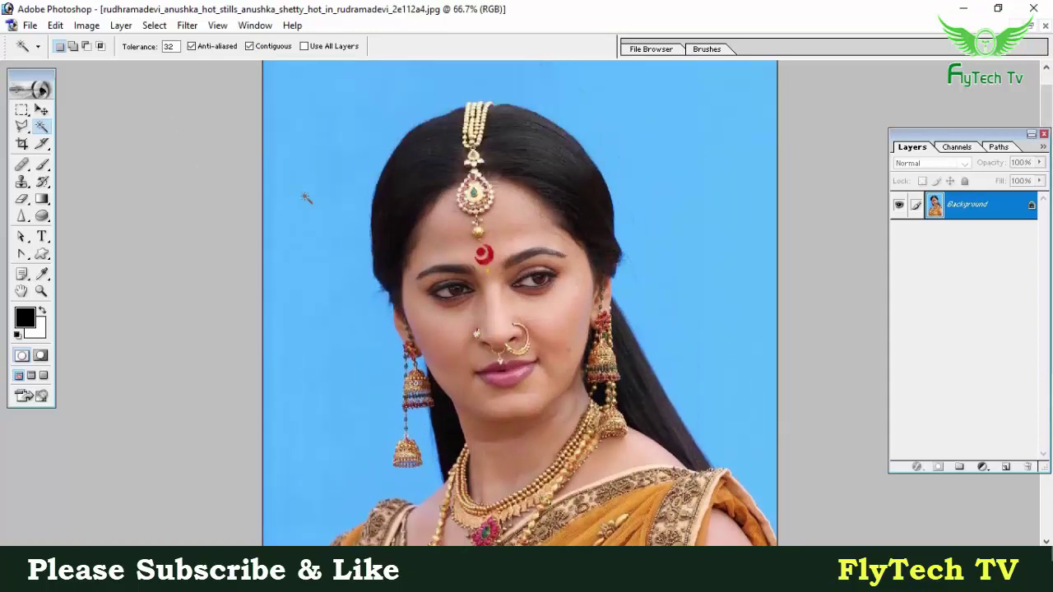
{"action": "scroll", "coordinate": [306, 200], "scroll_direction": "up", "scroll_amount": 3}
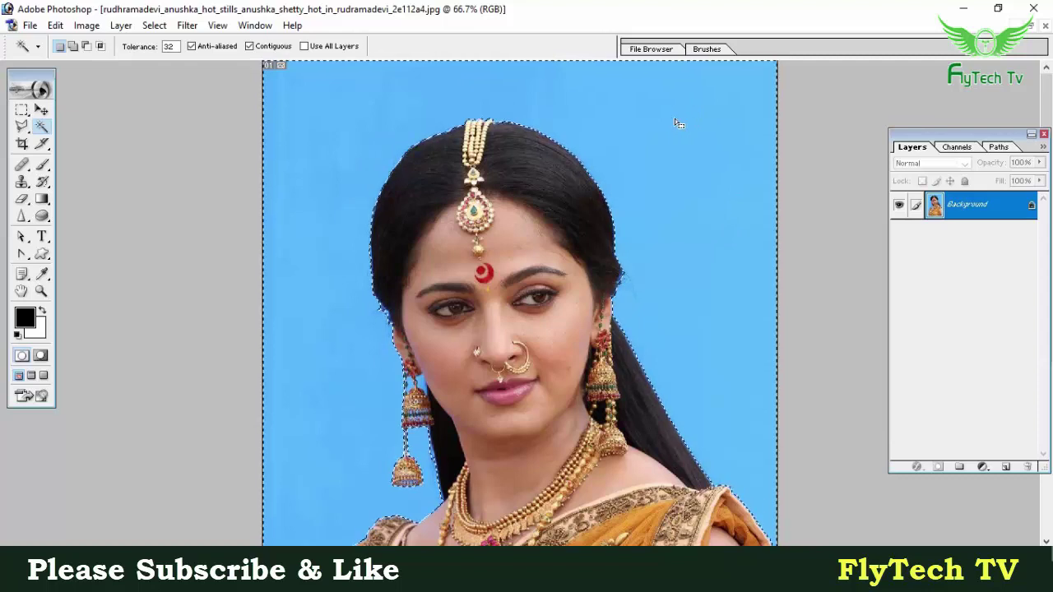
{"action": "scroll", "coordinate": [350, 296], "scroll_direction": "down", "scroll_amount": 3}
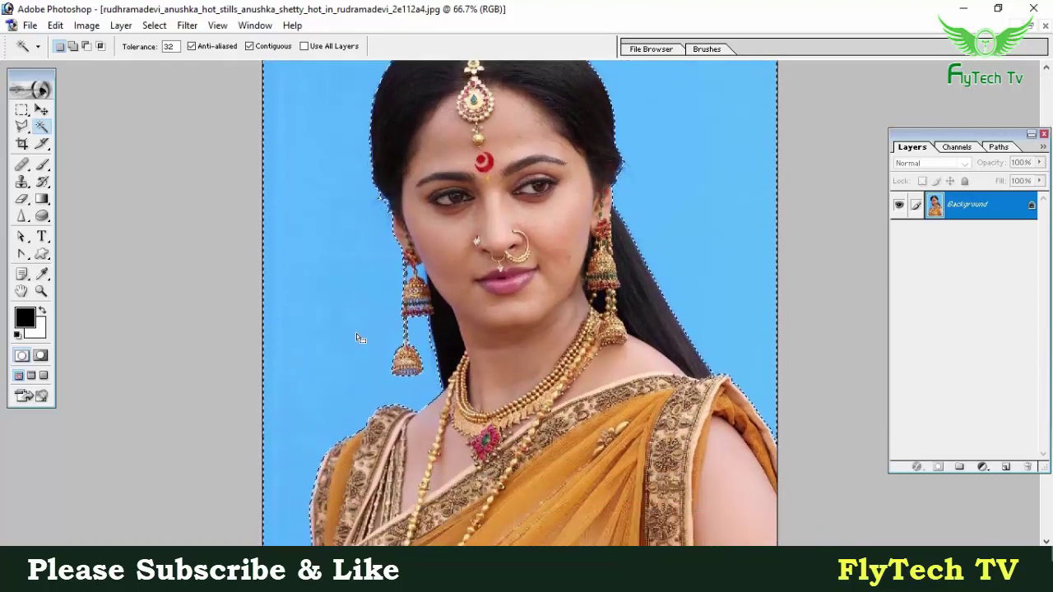
{"action": "scroll", "coordinate": [356, 333], "scroll_direction": "down", "scroll_amount": 2}
{"action": "scroll", "coordinate": [366, 350], "scroll_direction": "down", "scroll_amount": 1}
{"action": "scroll", "coordinate": [412, 375], "scroll_direction": "down", "scroll_amount": 1}
{"action": "scroll", "coordinate": [494, 379], "scroll_direction": "down", "scroll_amount": 1}
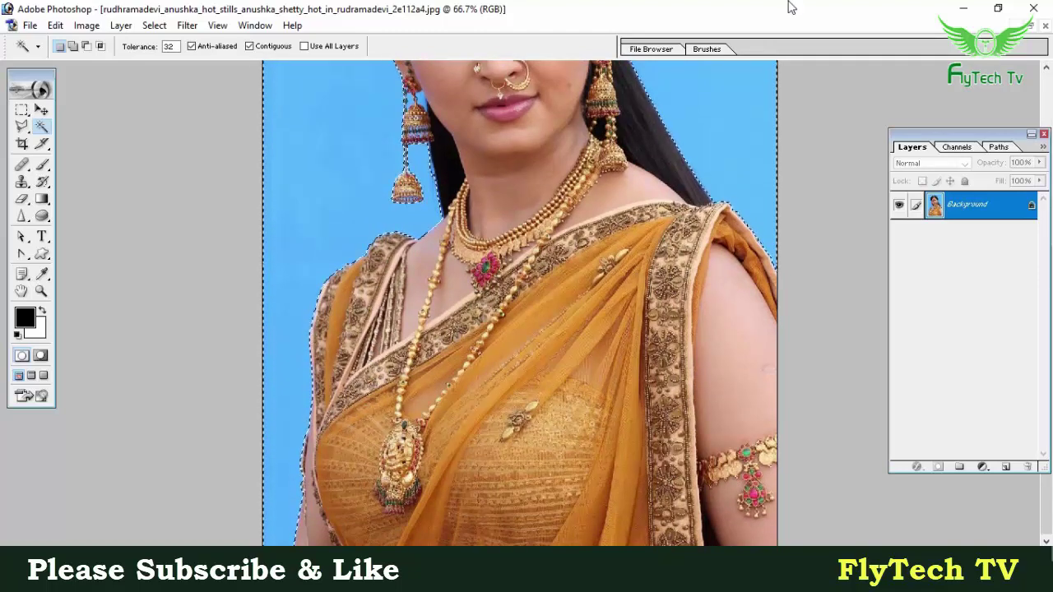
Step: Set the foreground colour to pink EB8484
{"action": "left_click", "coordinate": [25, 316]}
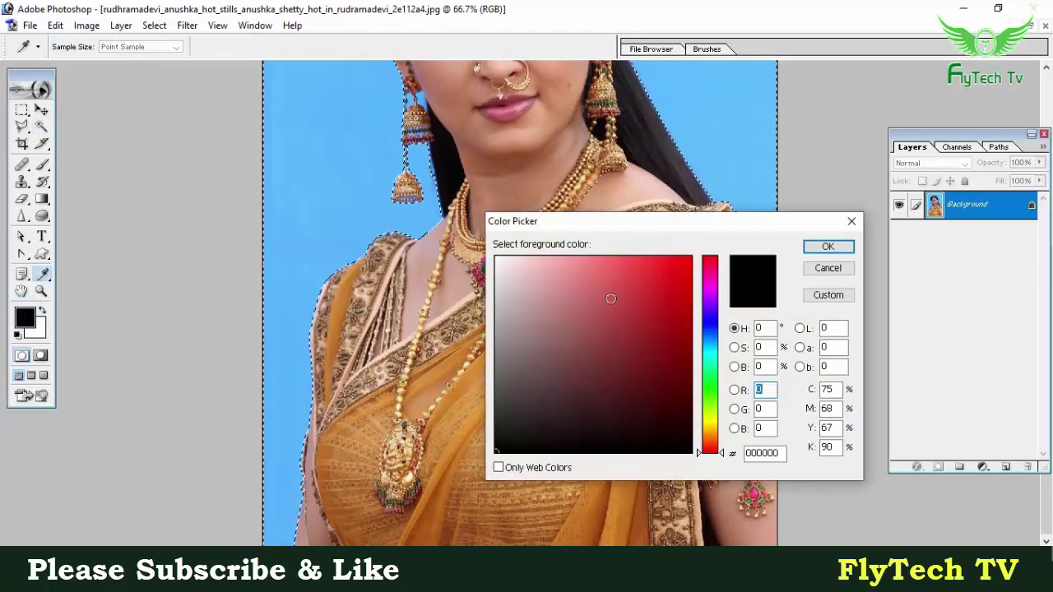
{"action": "left_click", "coordinate": [582, 271]}
{"action": "left_click", "coordinate": [815, 246]}
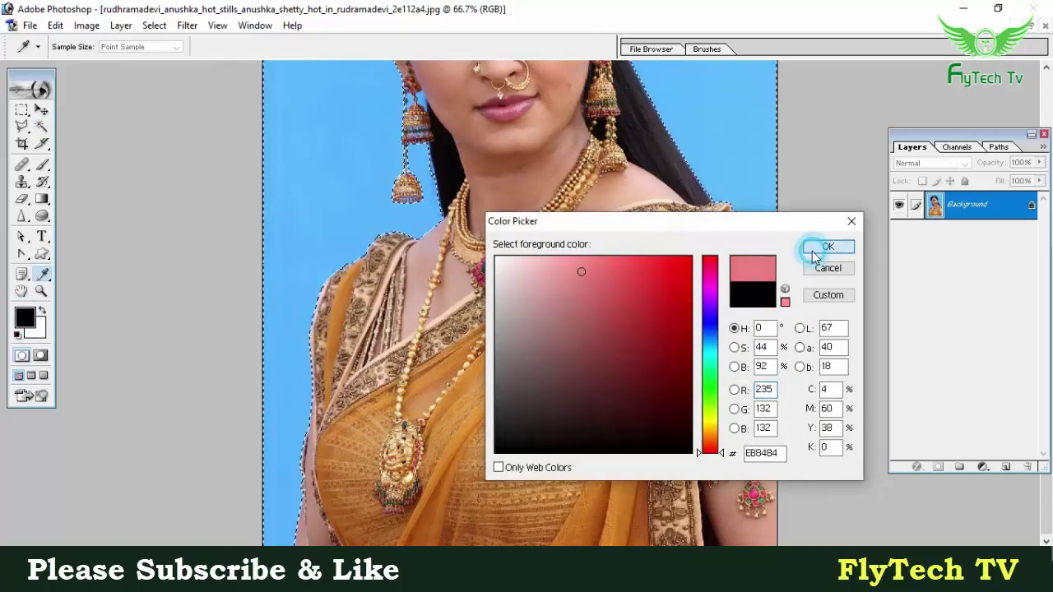
Step: Fill the selected background with pink, then undo the fill and clear the selection
{"action": "key", "text": "w"}
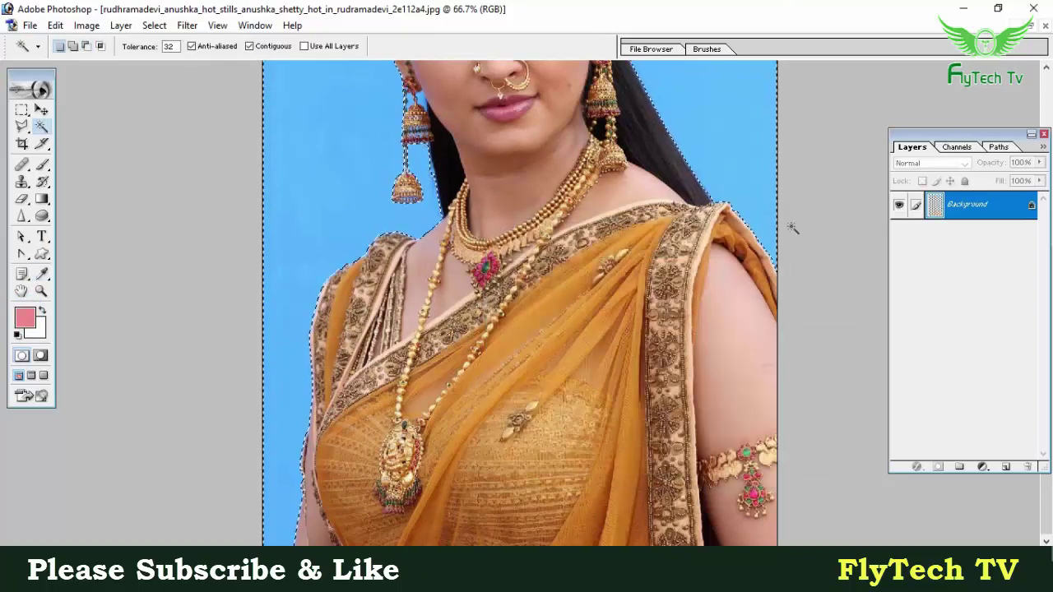
{"action": "key", "text": "alt+BackSpace"}
{"action": "key", "text": "ctrl+minus"}
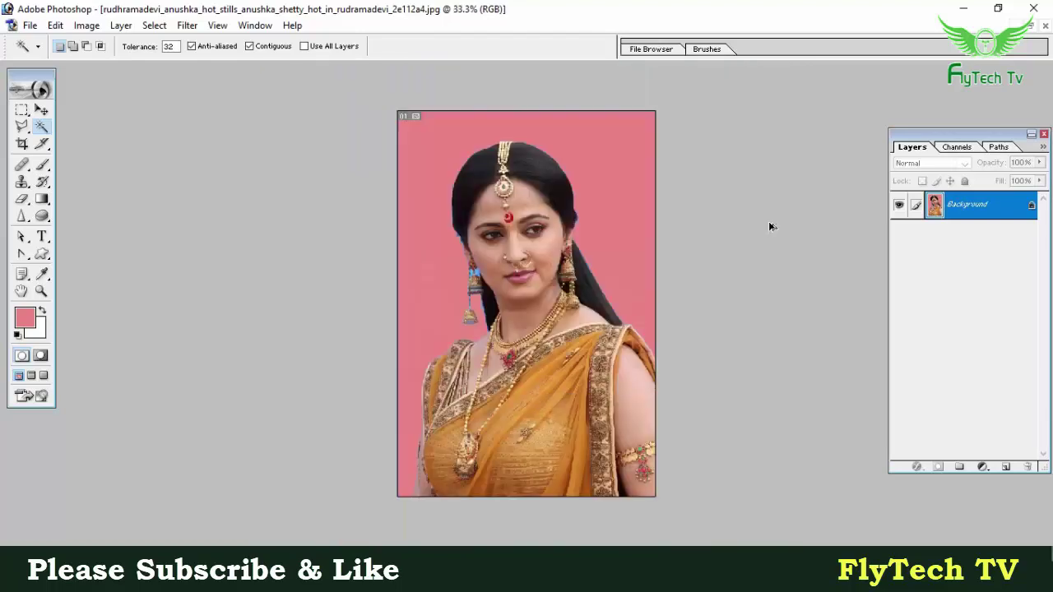
{"action": "key", "text": "ctrl+alt+z"}
{"action": "key", "text": "ctrl+alt+z"}
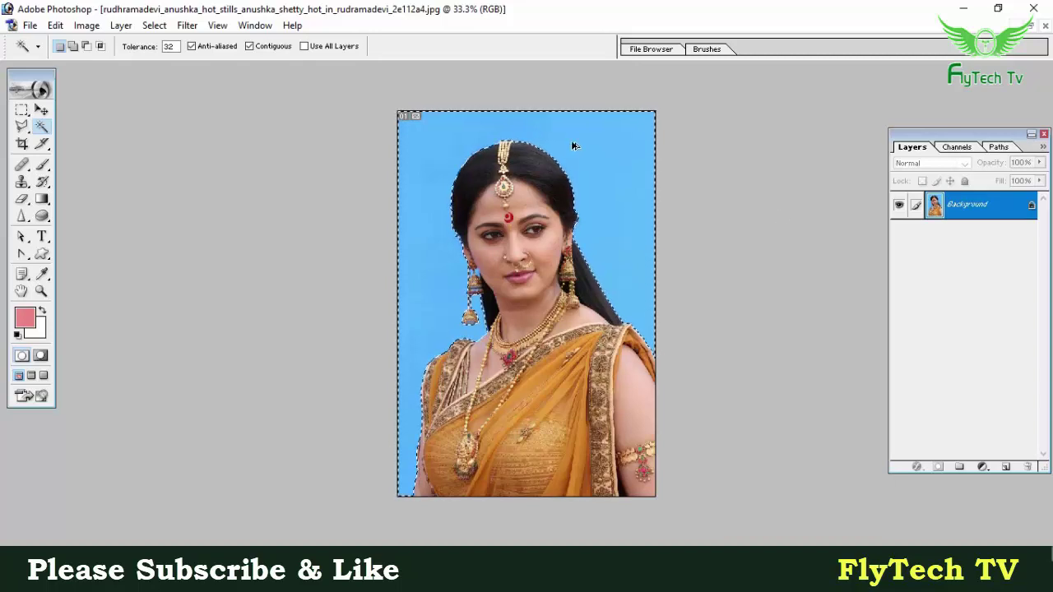
{"action": "key", "text": "ctrl+alt+z"}
Step: Drag the portrait into the meadow wallpaper as Layer 1
{"action": "left_click", "coordinate": [1030, 26]}
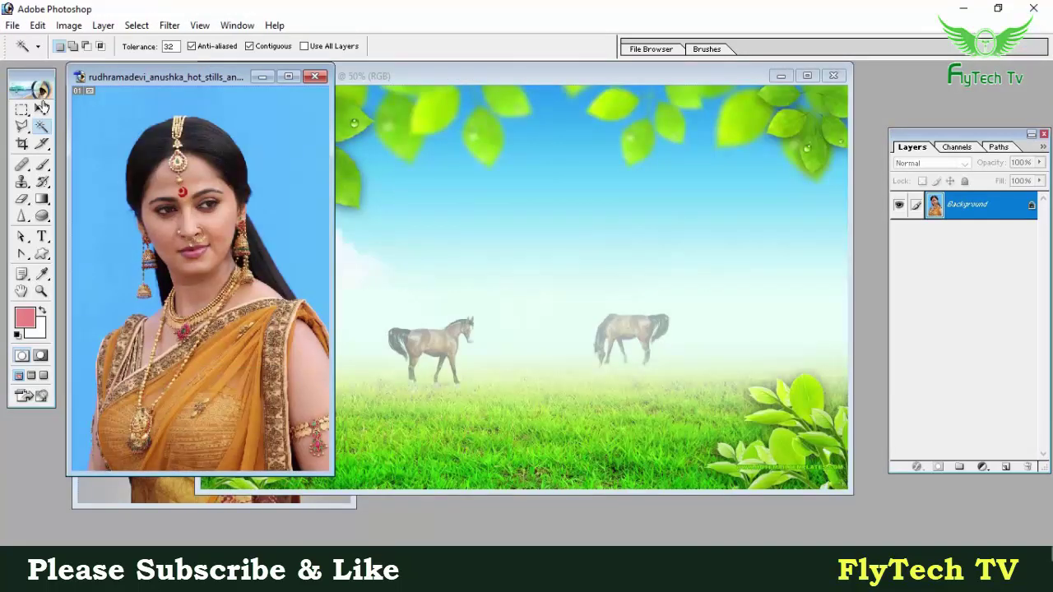
{"action": "left_click", "coordinate": [41, 109]}
{"action": "left_click_drag", "start_coordinate": [321, 207], "coordinate": [479, 244]}
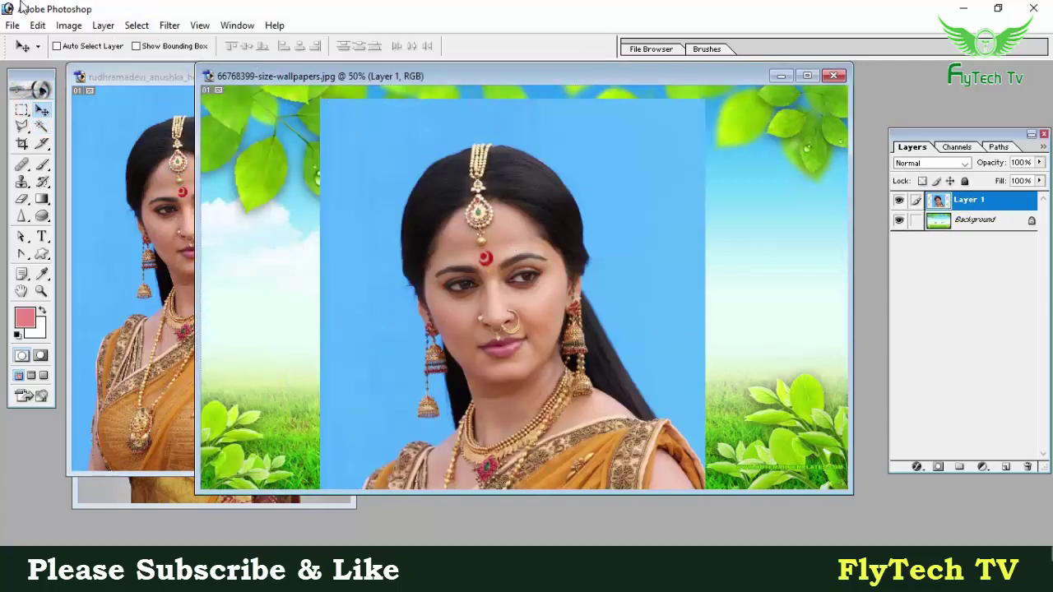
Step: Free Transform Layer 1 down to about 52% and place it at the lower left
{"action": "left_click", "coordinate": [38, 25]}
{"action": "left_click", "coordinate": [131, 307]}
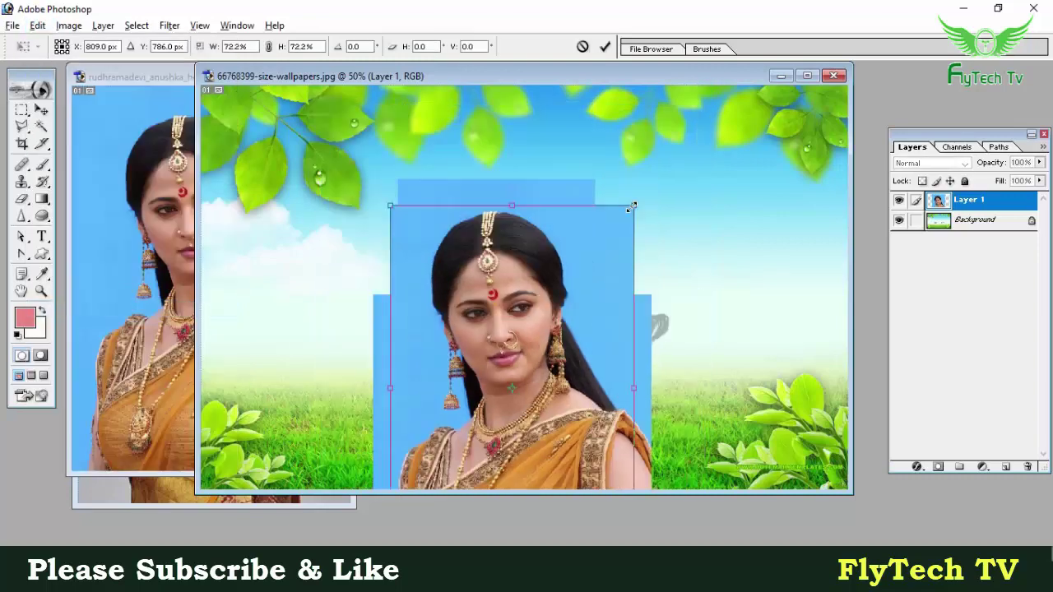
{"action": "left_click_drag", "start_coordinate": [705, 99], "coordinate": [631, 207]}
{"action": "left_click_drag", "start_coordinate": [558, 350], "coordinate": [460, 253]}
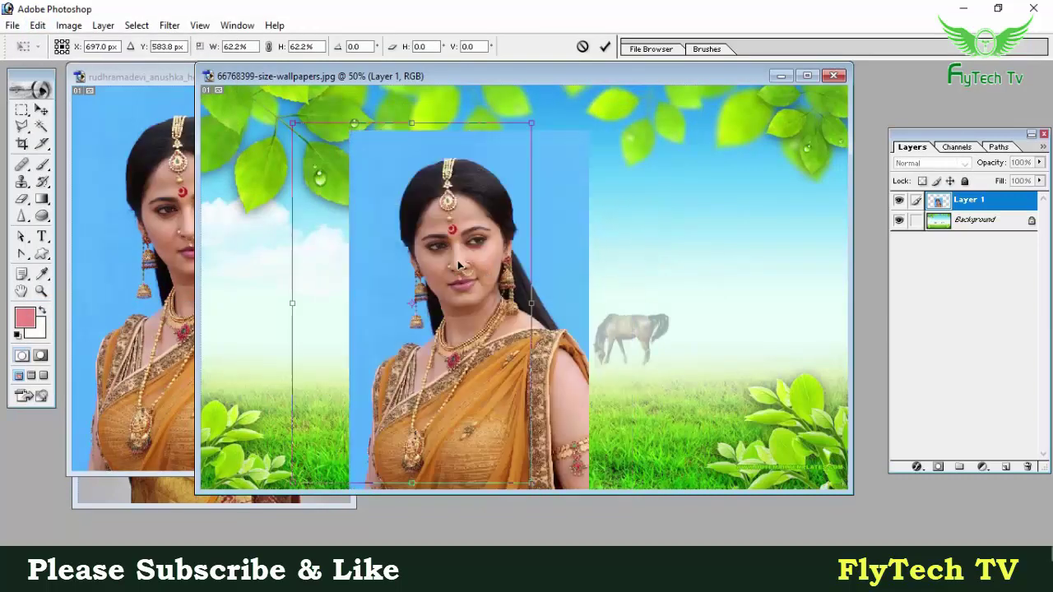
{"action": "left_click_drag", "start_coordinate": [535, 122], "coordinate": [491, 185]}
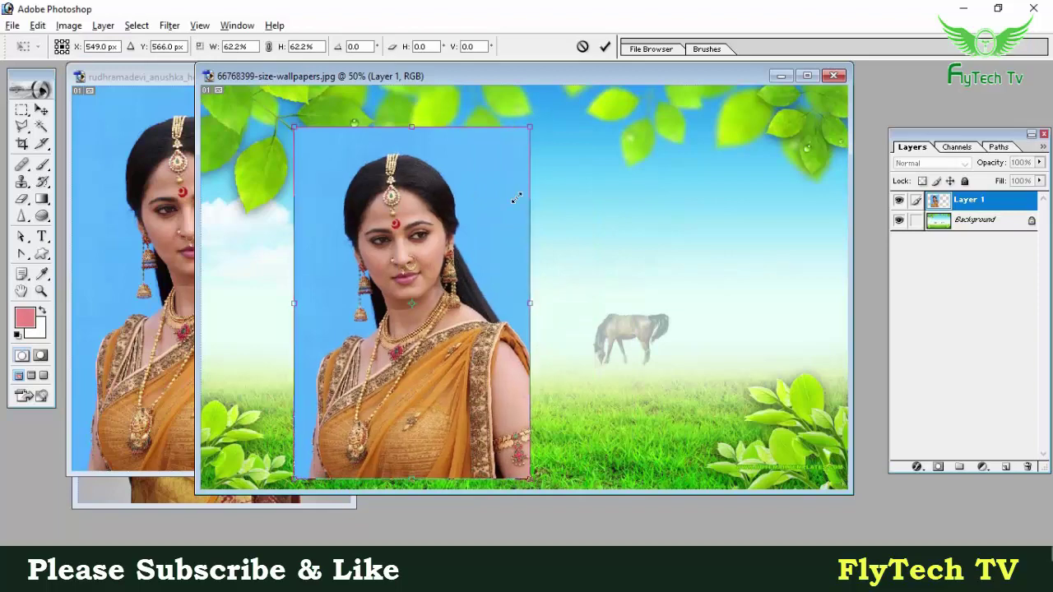
{"action": "key", "text": "Return"}
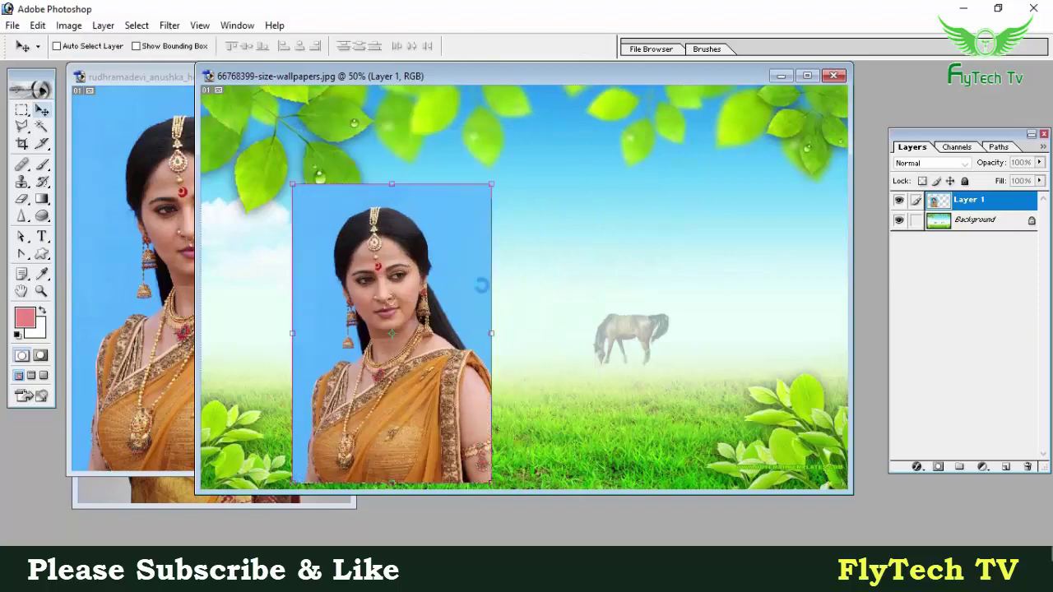
{"action": "left_click_drag", "start_coordinate": [448, 270], "coordinate": [439, 276]}
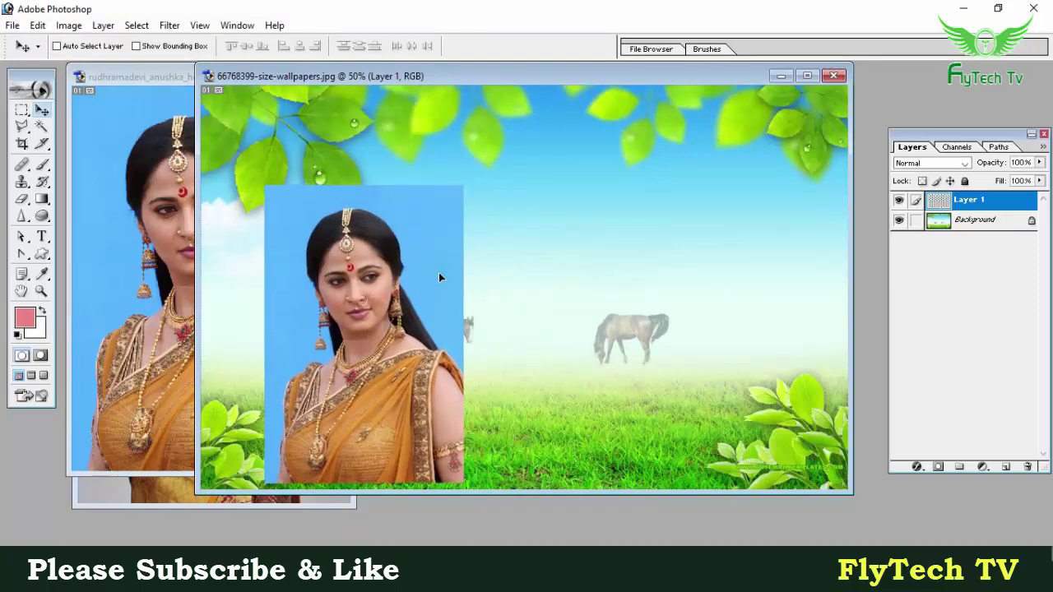
{"action": "left_click", "coordinate": [41, 125]}
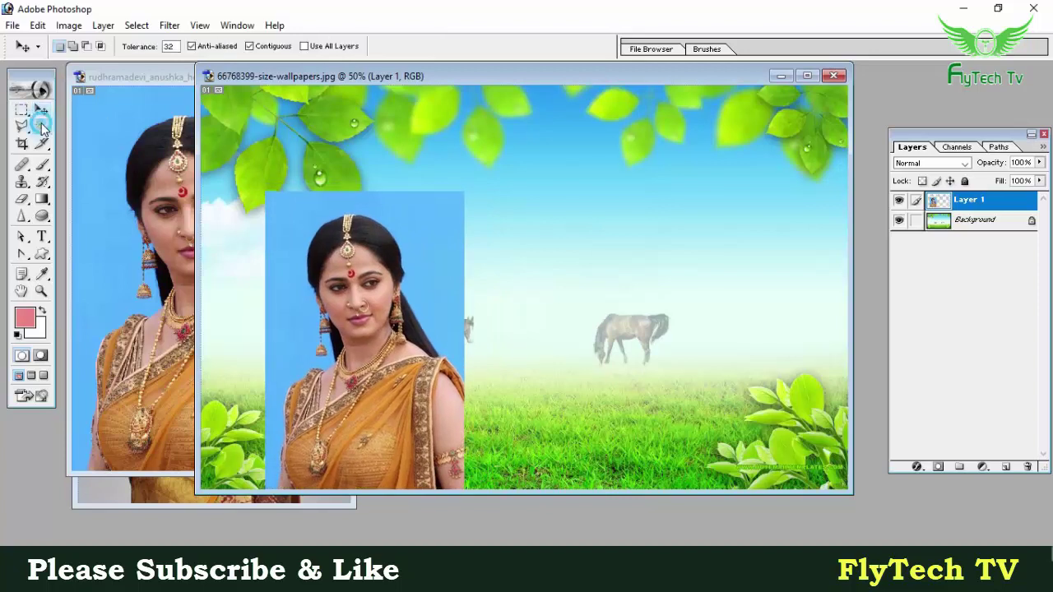
Step: Delete Layer 1's blue background with the Magic Wand, deselect, and zoom in to check
{"action": "left_click", "coordinate": [286, 226]}
{"action": "key", "text": "Delete"}
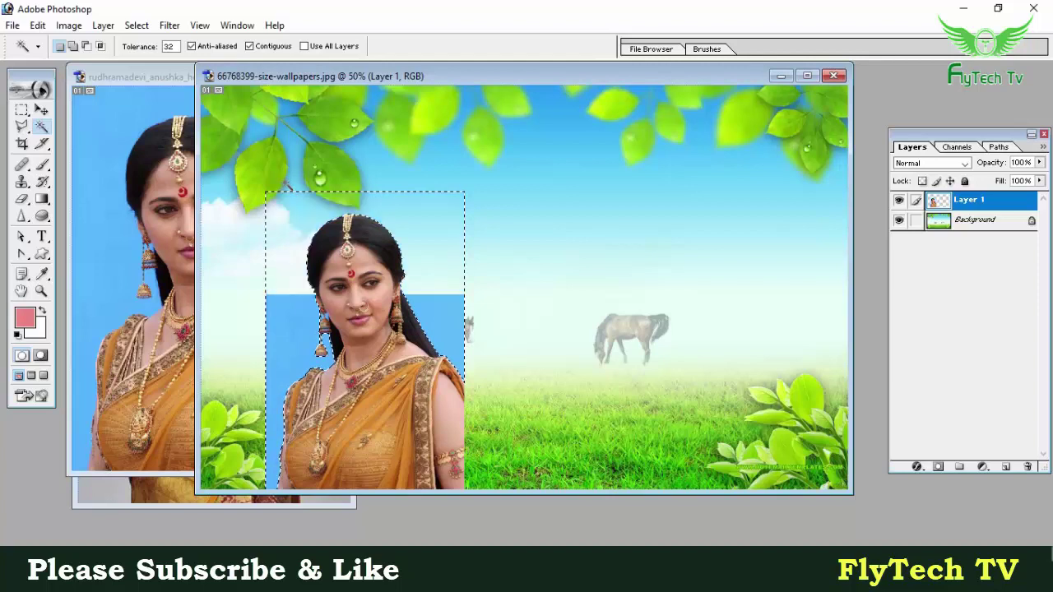
{"action": "key", "text": "ctrl+d"}
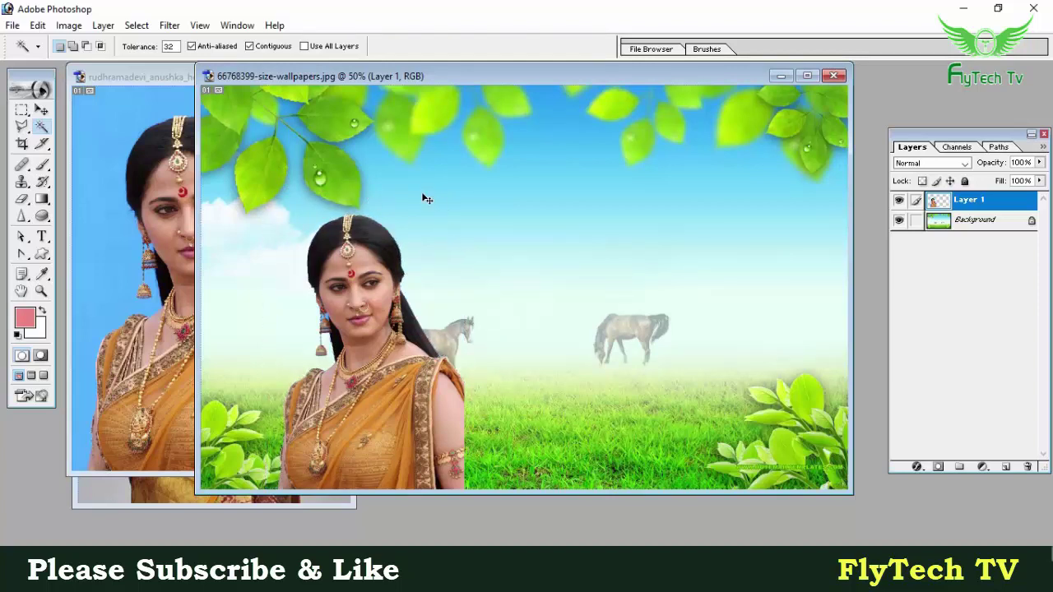
{"action": "key", "text": "ctrl+plus"}
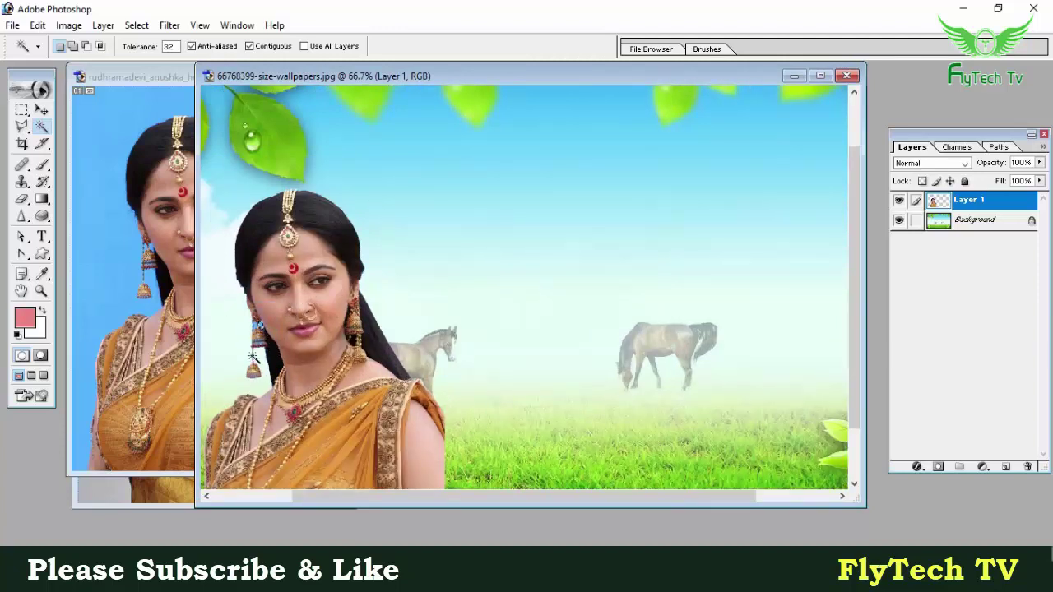
{"action": "left_click", "coordinate": [250, 321]}
{"action": "left_click", "coordinate": [1028, 468]}
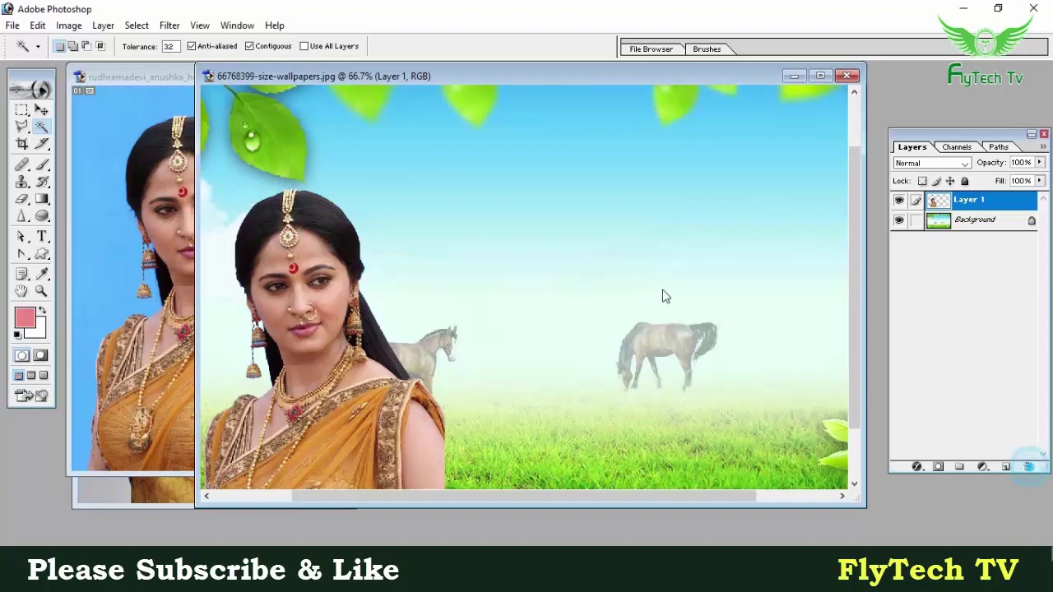
Step: Remove Layer 1 from the wallpaper, maximize the portrait, and select its blue background at 100%
{"action": "left_click", "coordinate": [485, 230]}
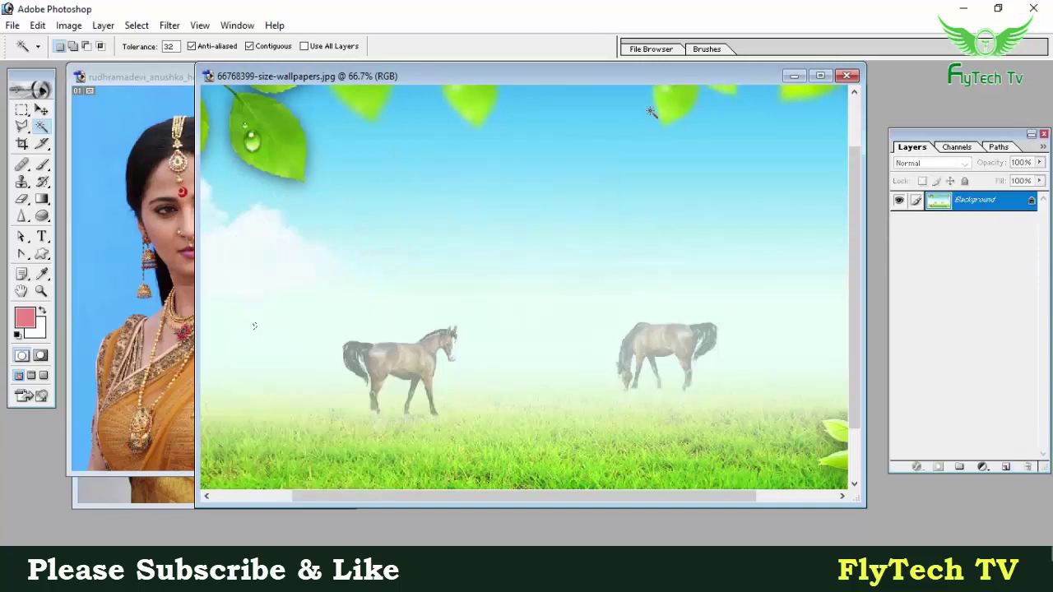
{"action": "left_click", "coordinate": [144, 80]}
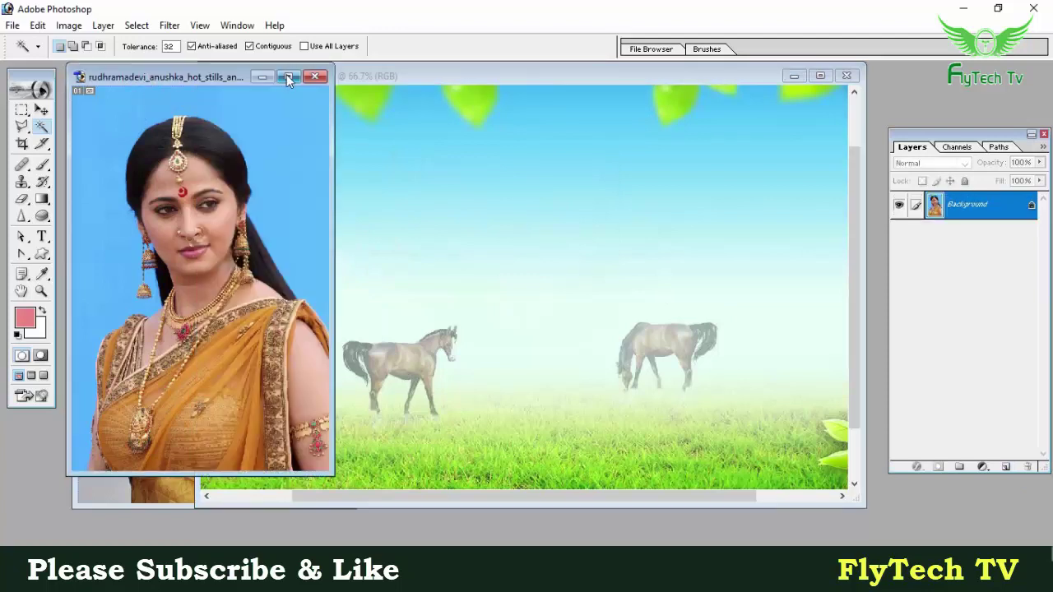
{"action": "left_click", "coordinate": [289, 74]}
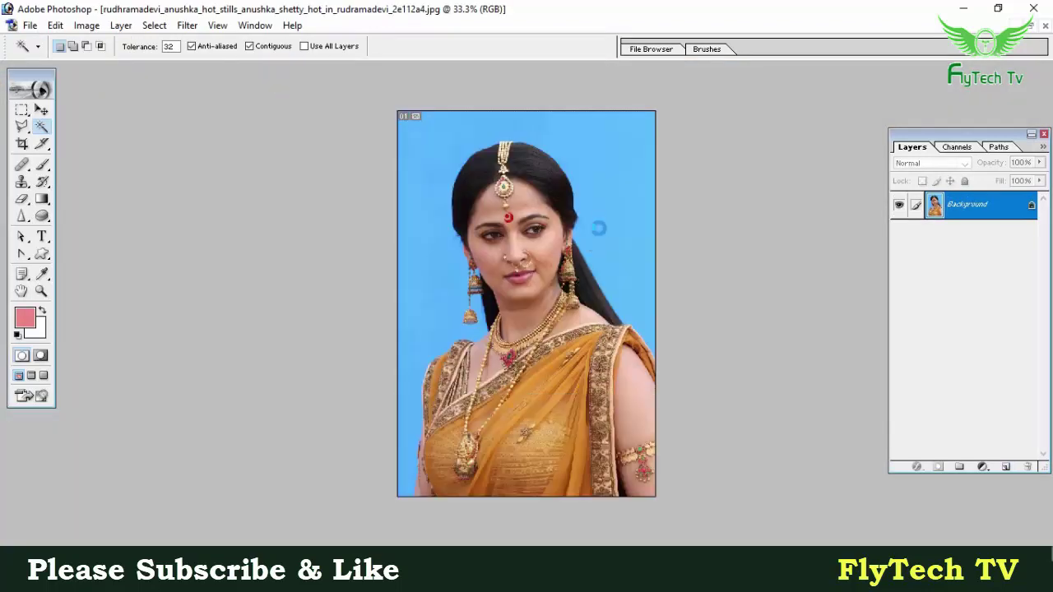
{"action": "left_click", "coordinate": [598, 229]}
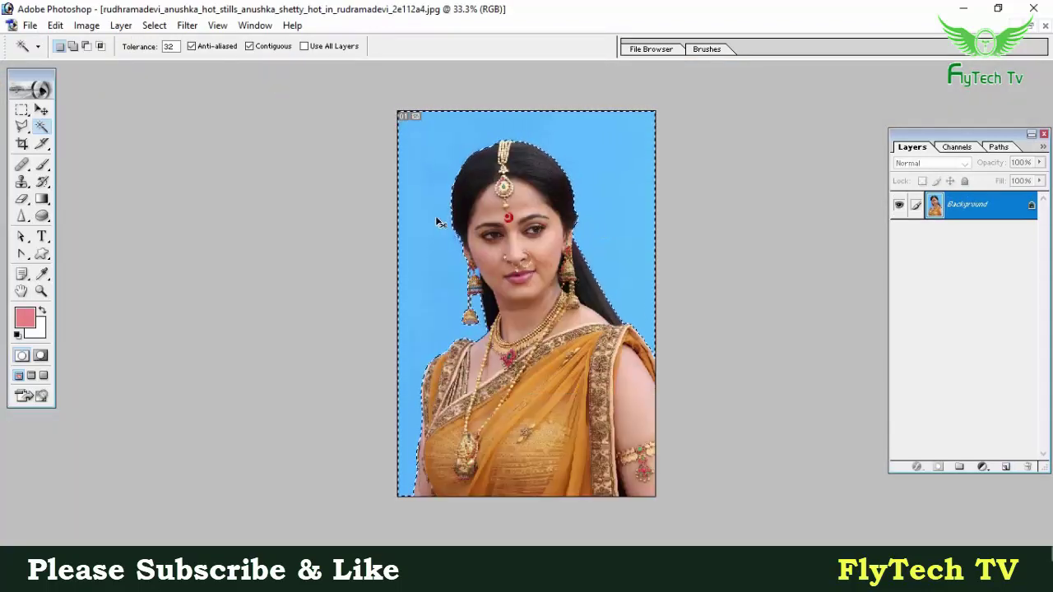
{"action": "key", "text": "ctrl+plus"}
{"action": "key", "text": "ctrl+plus"}
{"action": "key", "text": "ctrl+plus"}
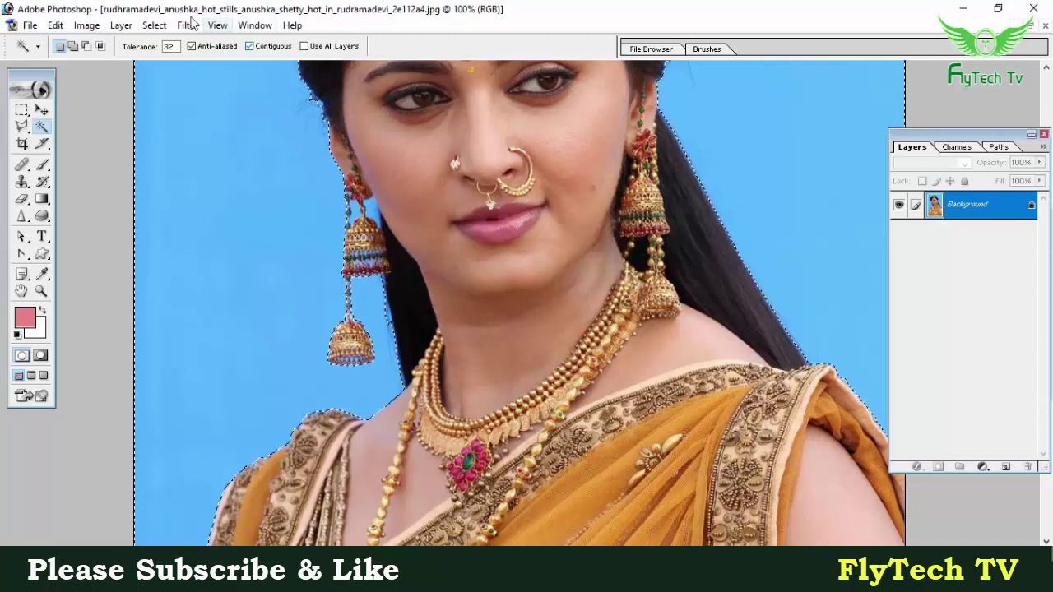
Step: Select the blue background at Magic Wand tolerance 100, then deselect
{"action": "double_click", "coordinate": [172, 46]}
{"action": "type", "text": "100"}
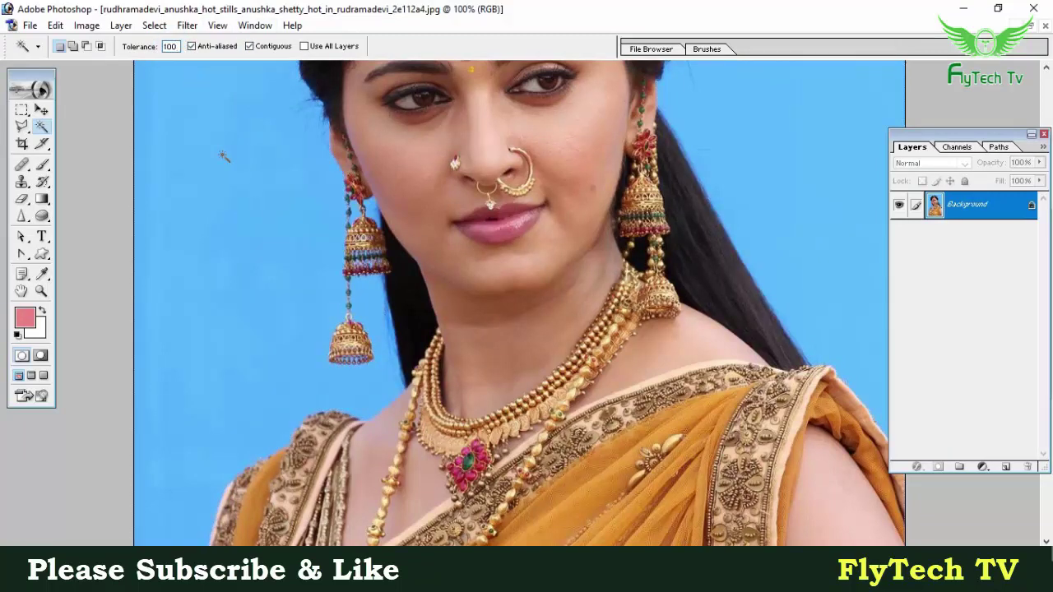
{"action": "left_click", "coordinate": [224, 157]}
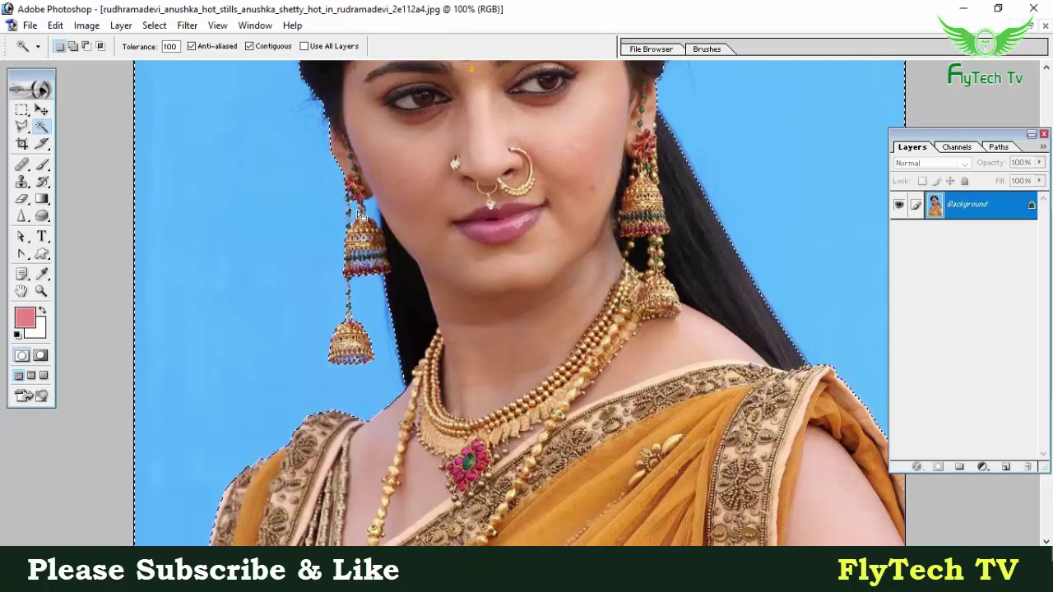
{"action": "key", "text": "ctrl+d"}
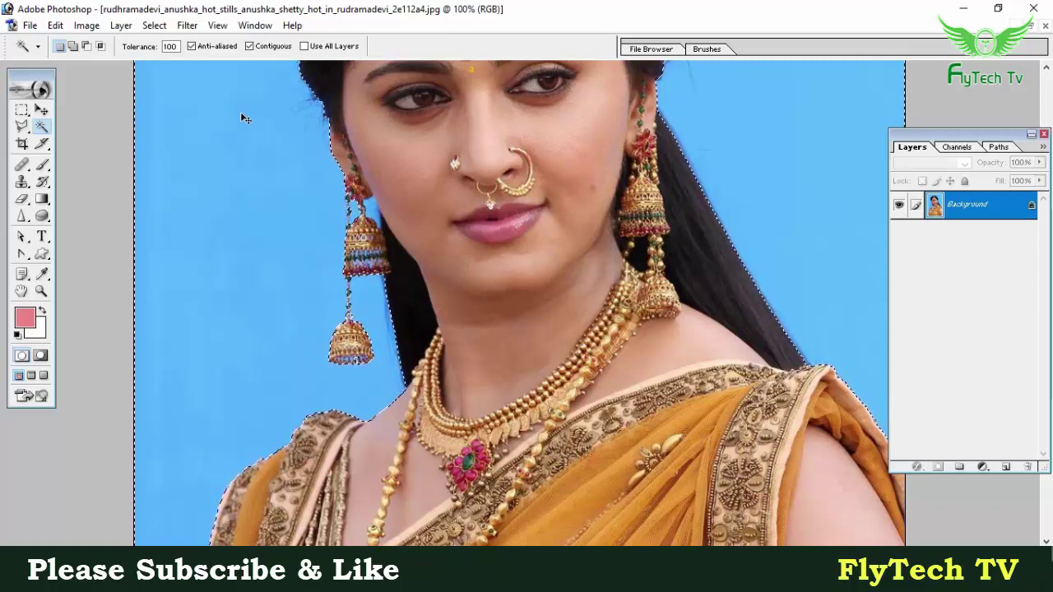
Step: Compare by selecting the background at tolerance 32, then deselect again
{"action": "left_click_drag", "start_coordinate": [176, 48], "coordinate": [165, 50]}
{"action": "type", "text": "32"}
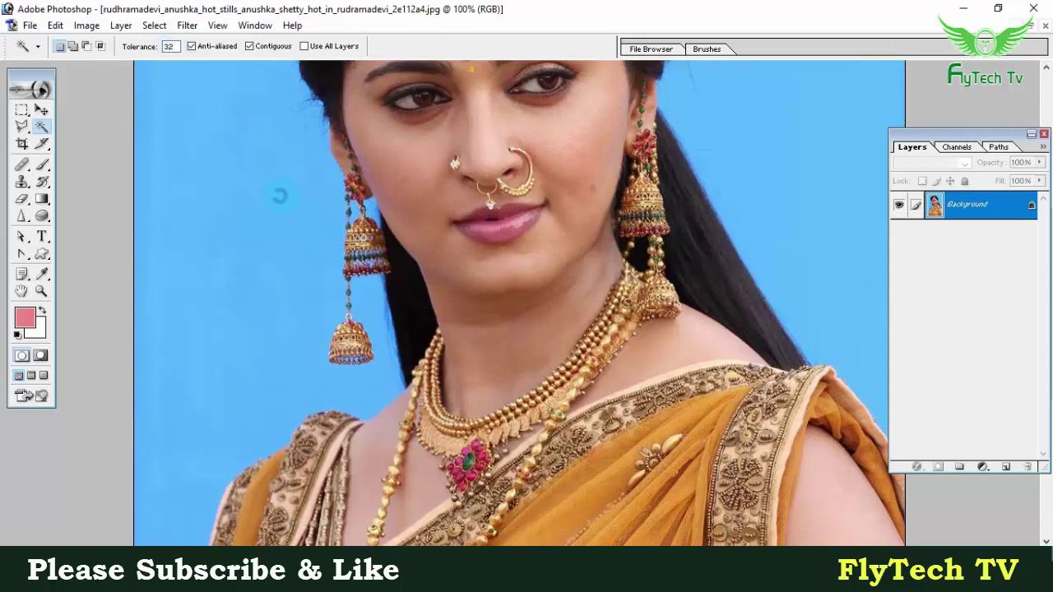
{"action": "left_click", "coordinate": [280, 198]}
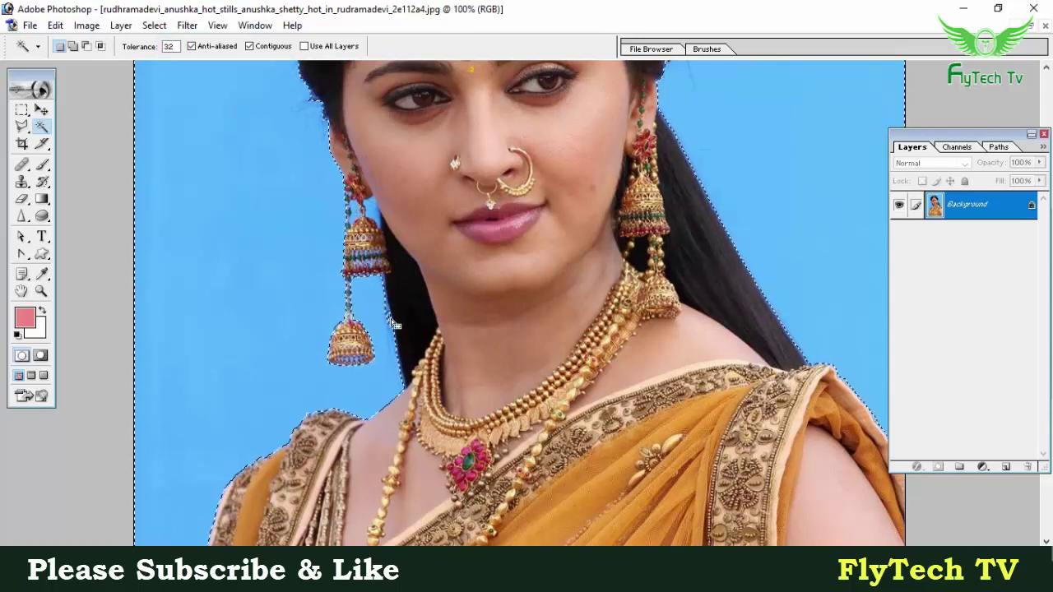
{"action": "scroll", "coordinate": [683, 234], "scroll_direction": "up", "scroll_amount": 2}
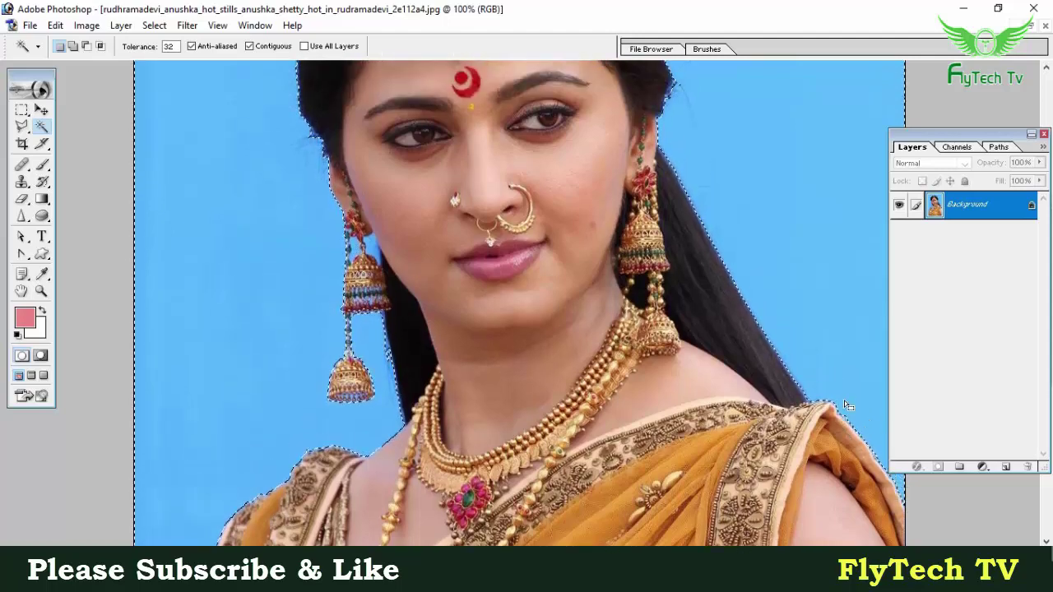
{"action": "scroll", "coordinate": [683, 234], "scroll_direction": "up", "scroll_amount": 2}
{"action": "scroll", "coordinate": [683, 234], "scroll_direction": "up", "scroll_amount": 3}
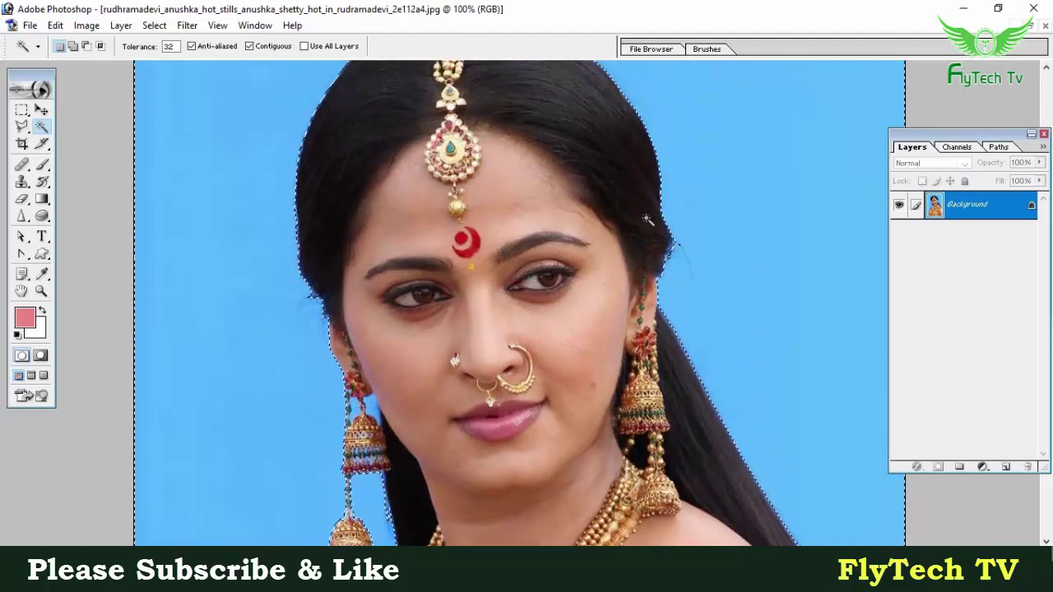
{"action": "scroll", "coordinate": [683, 234], "scroll_direction": "up", "scroll_amount": 2}
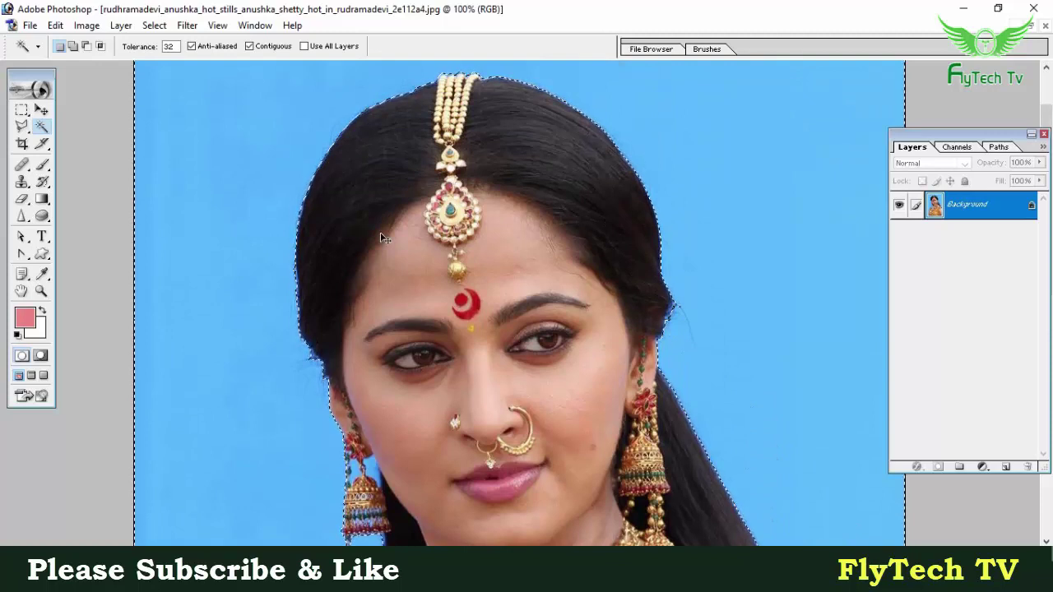
{"action": "key", "text": "ctrl+d"}
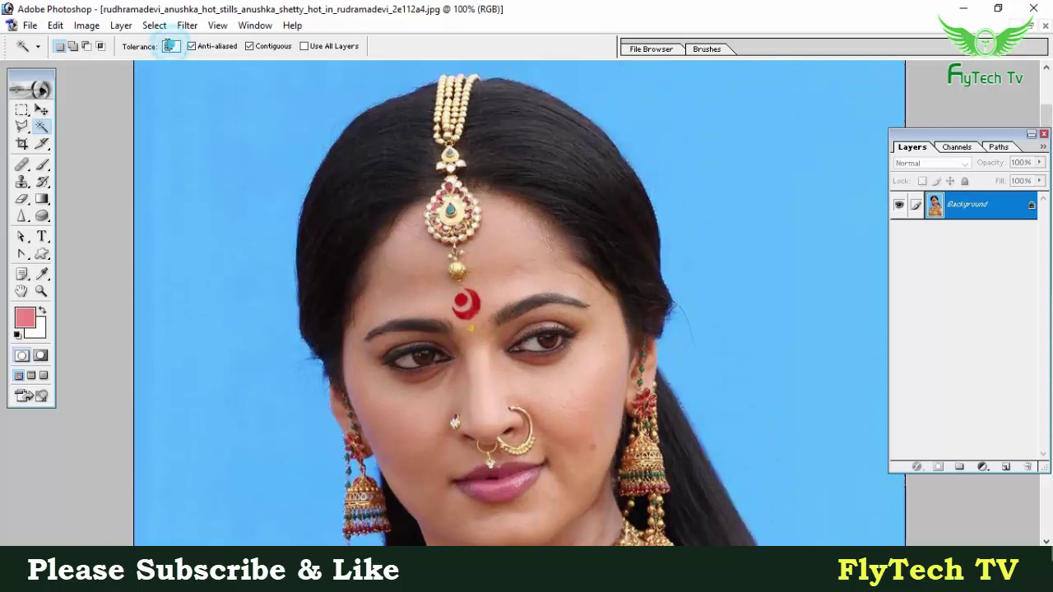
Step: Set the wand tolerance back to 100 and zoom to 200% on the face
{"action": "double_click", "coordinate": [170, 46]}
{"action": "type", "text": "100"}
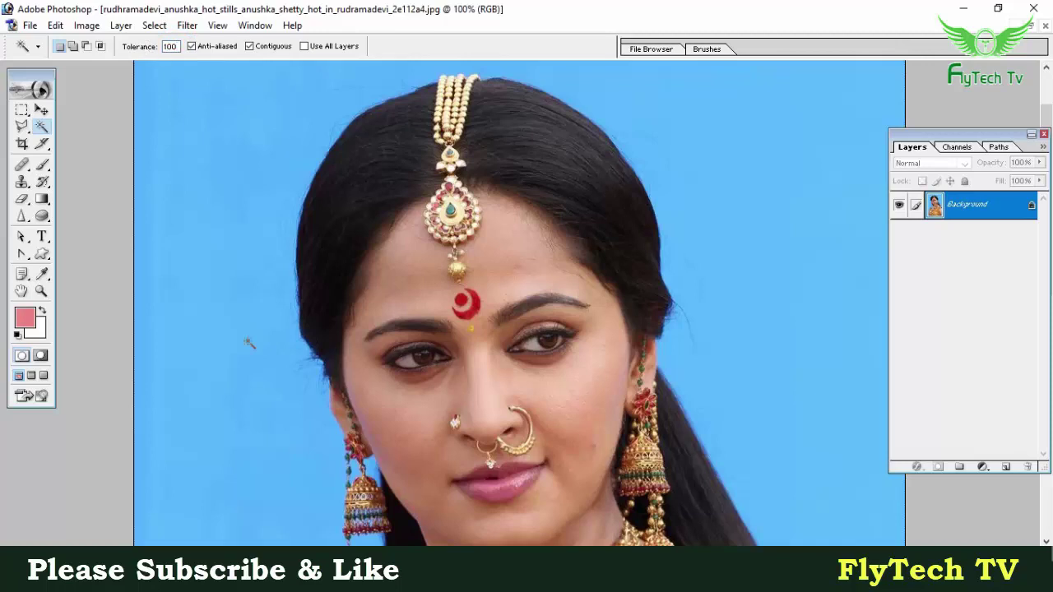
{"action": "scroll", "coordinate": [248, 343], "scroll_direction": "down", "scroll_amount": 1}
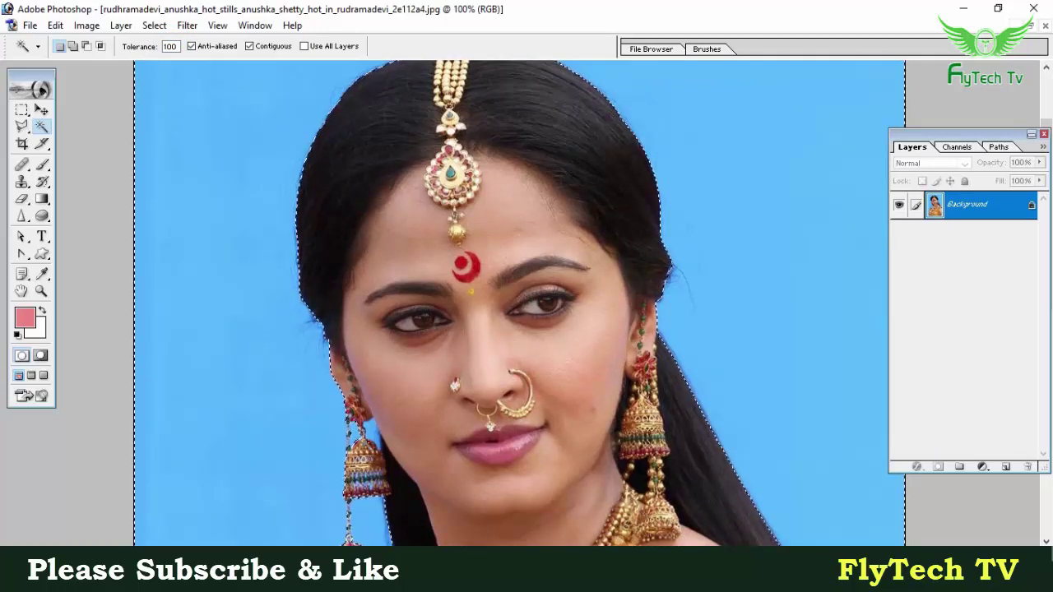
{"action": "scroll", "coordinate": [395, 485], "scroll_direction": "down", "scroll_amount": 2}
{"action": "scroll", "coordinate": [390, 461], "scroll_direction": "down", "scroll_amount": 1}
{"action": "scroll", "coordinate": [387, 430], "scroll_direction": "down", "scroll_amount": 1}
{"action": "scroll", "coordinate": [386, 429], "scroll_direction": "down", "scroll_amount": 1}
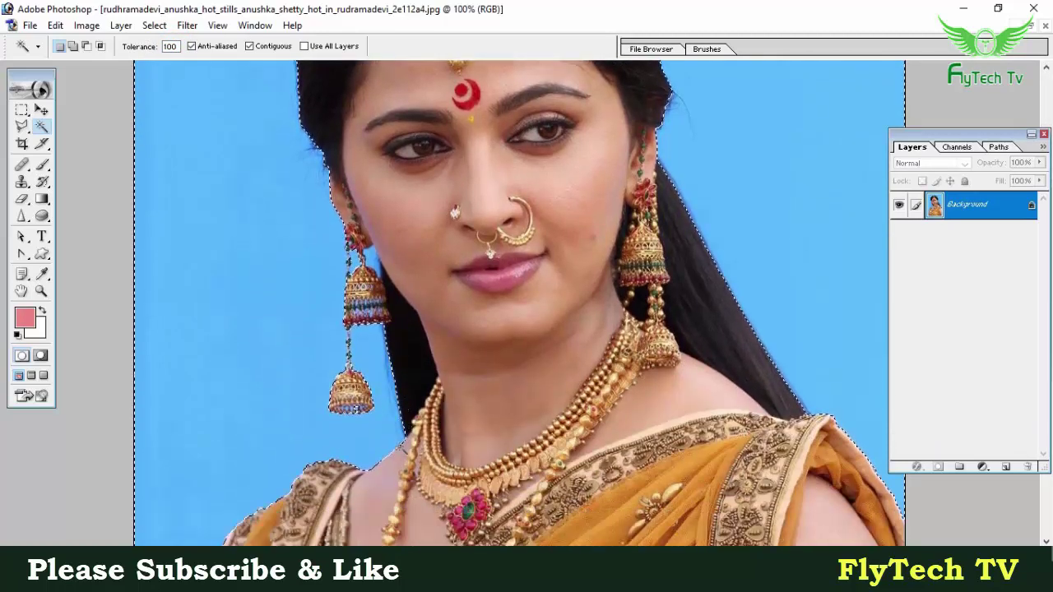
{"action": "scroll", "coordinate": [699, 247], "scroll_direction": "up", "scroll_amount": 2}
{"action": "scroll", "coordinate": [670, 179], "scroll_direction": "up", "scroll_amount": 2}
{"action": "scroll", "coordinate": [671, 179], "scroll_direction": "up", "scroll_amount": 3}
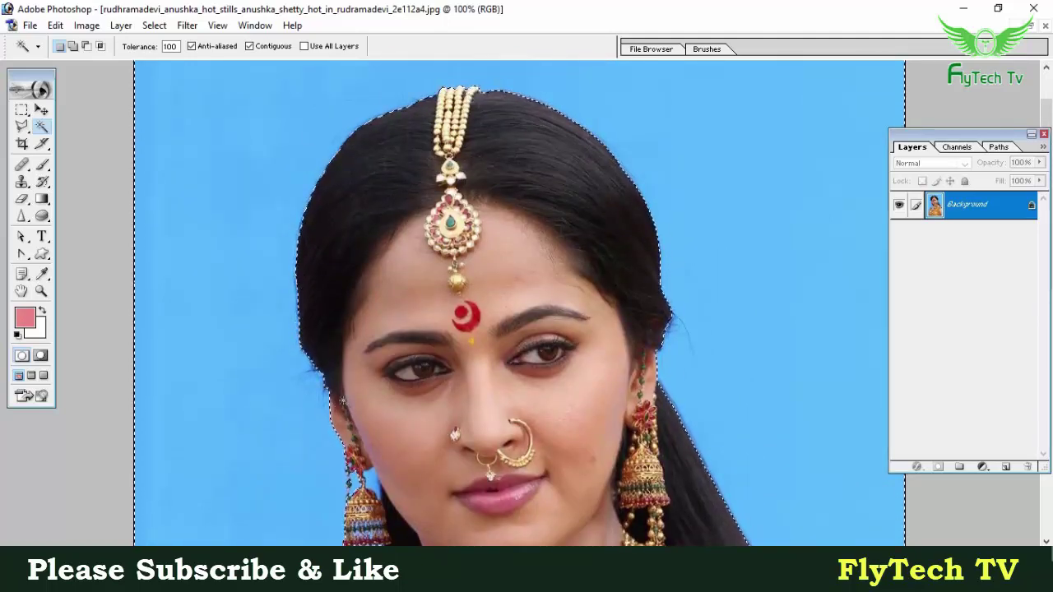
{"action": "scroll", "coordinate": [337, 284], "scroll_direction": "down", "scroll_amount": 1}
{"action": "scroll", "coordinate": [368, 288], "scroll_direction": "down", "scroll_amount": 1}
{"action": "scroll", "coordinate": [298, 271], "scroll_direction": "down", "scroll_amount": 1}
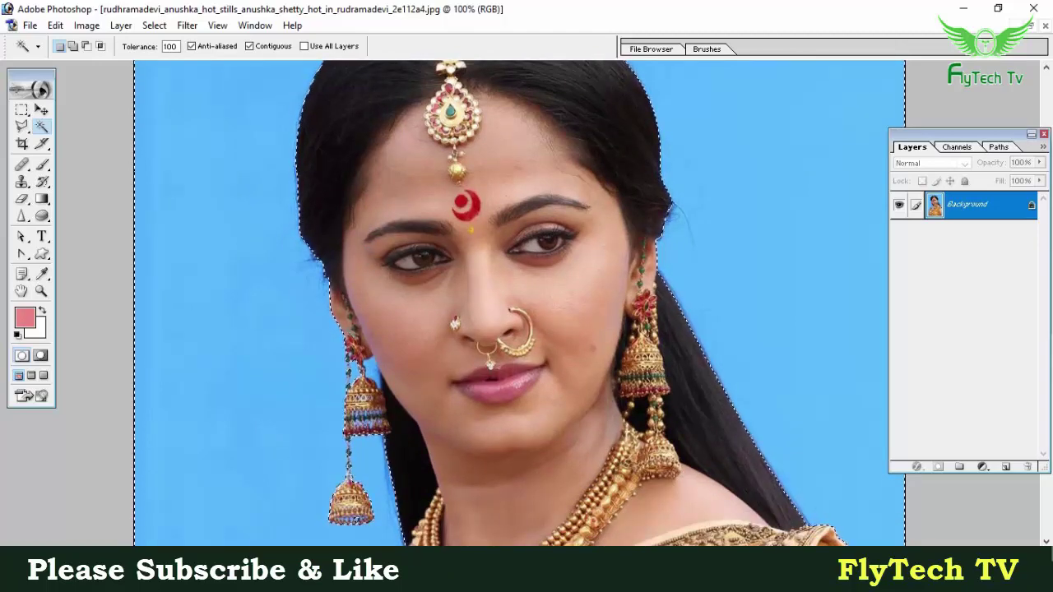
{"action": "scroll", "coordinate": [299, 272], "scroll_direction": "down", "scroll_amount": 1}
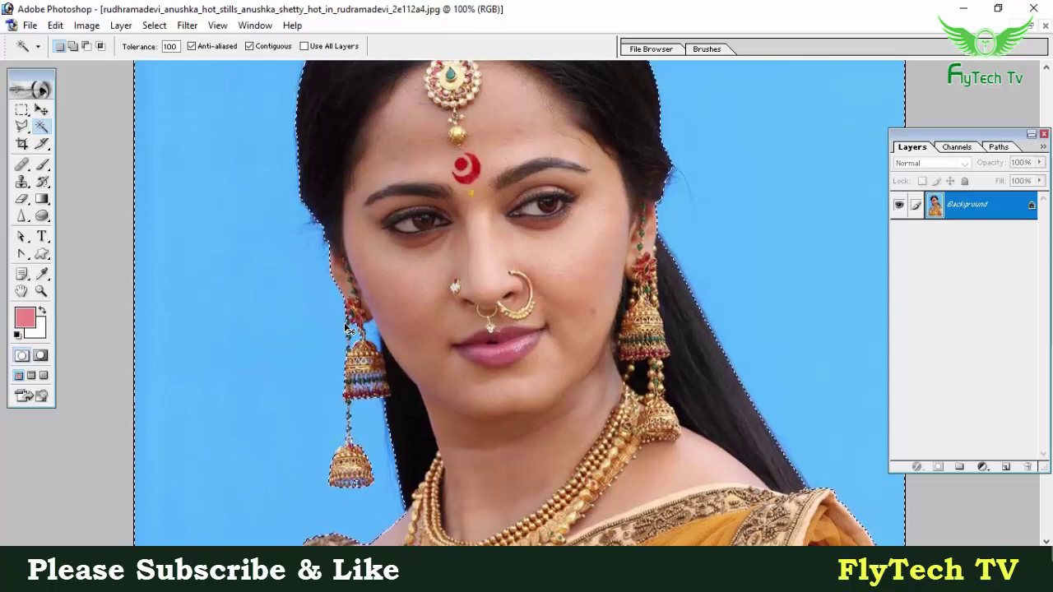
{"action": "key", "text": "ctrl+equal"}
Step: Refine the selection at the earring, subtracting its upper area and re-adding the surrounding blue
{"action": "scroll", "coordinate": [323, 325], "scroll_direction": "down", "scroll_amount": 3}
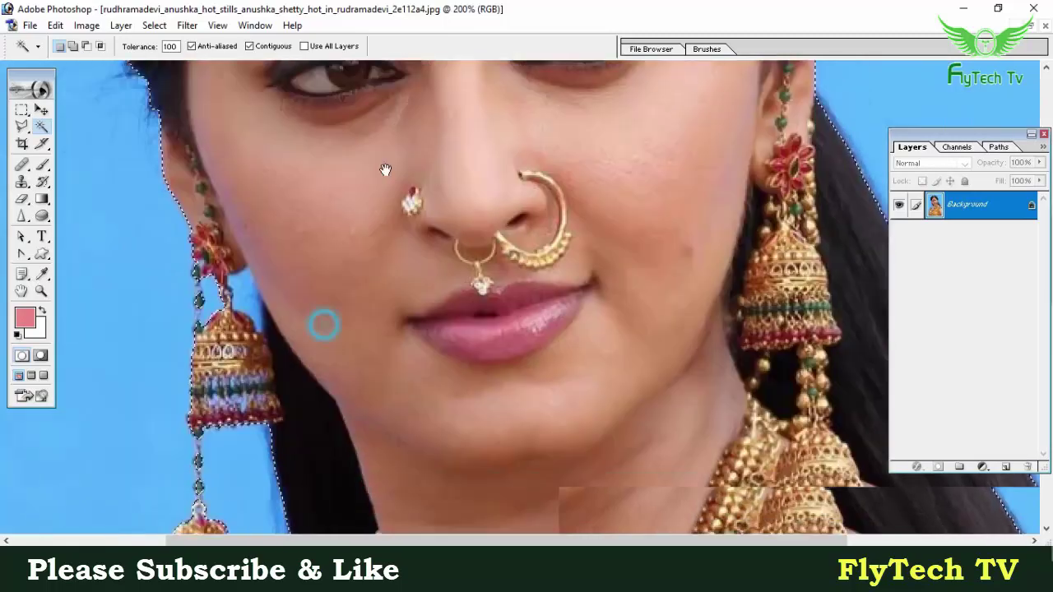
{"action": "scroll", "coordinate": [325, 206], "scroll_direction": "down", "scroll_amount": 5}
{"action": "left_click_drag", "start_coordinate": [325, 78], "coordinate": [325, 193]}
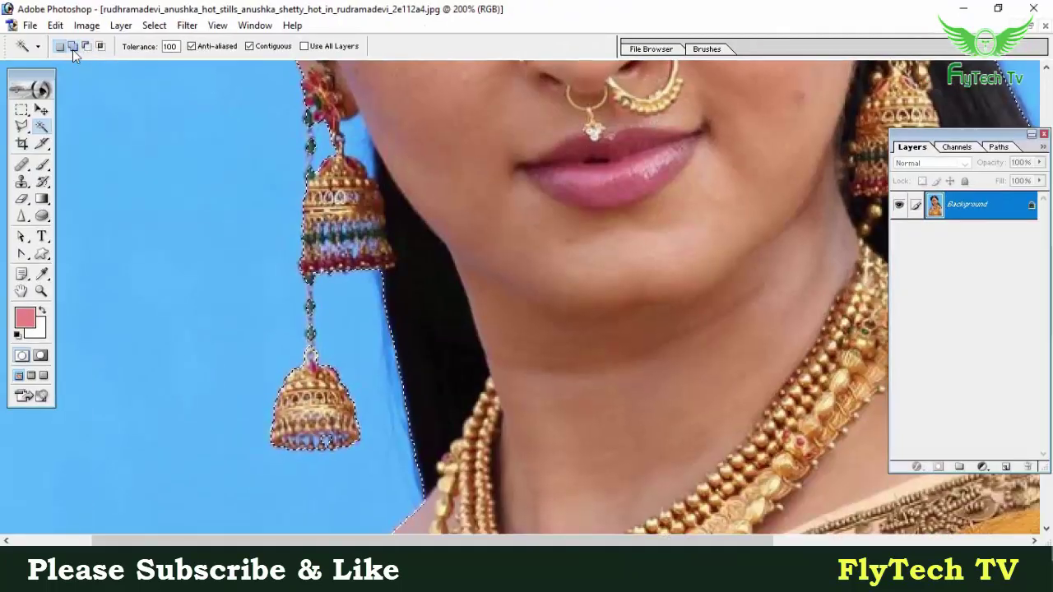
{"action": "left_click", "coordinate": [72, 47]}
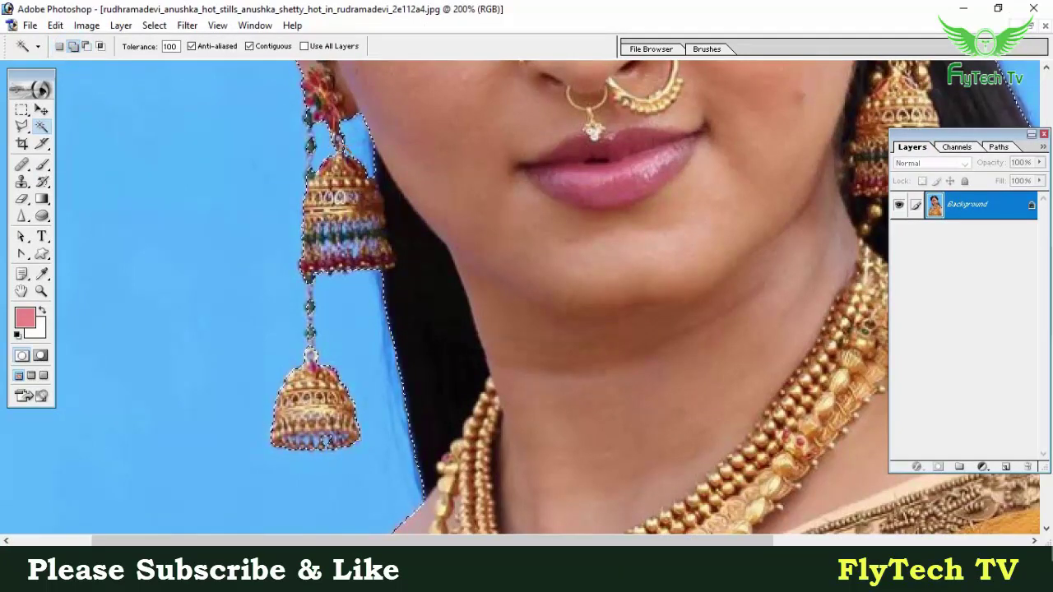
{"action": "left_click", "coordinate": [86, 46]}
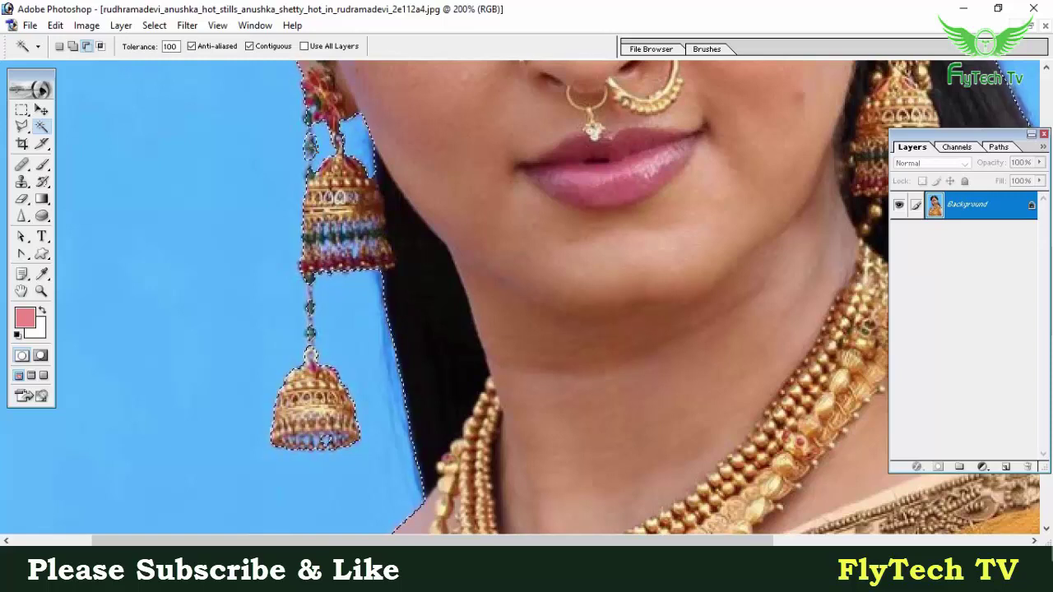
{"action": "left_click", "coordinate": [310, 145]}
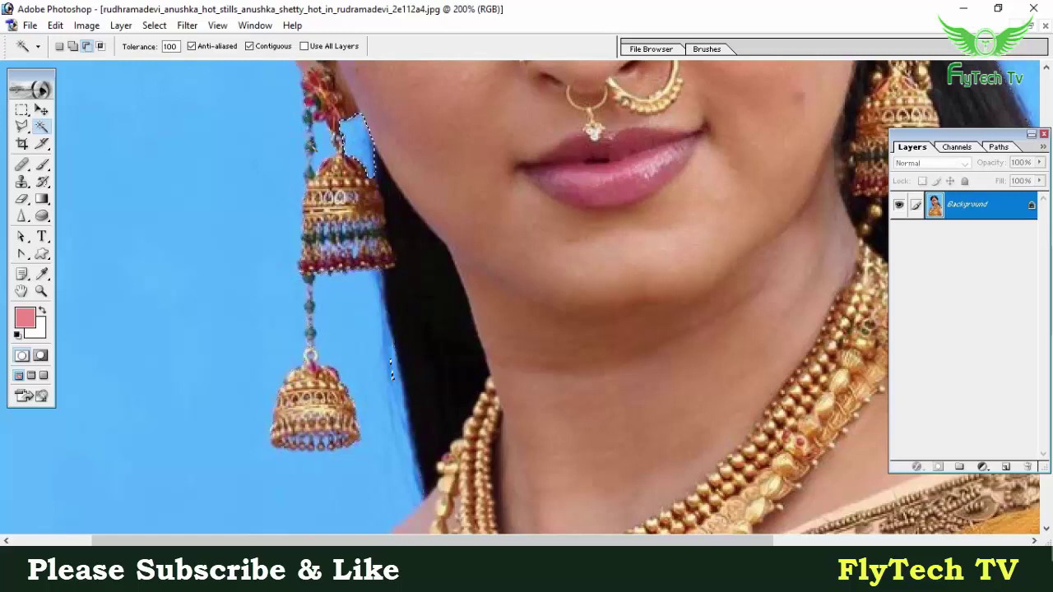
{"action": "left_click", "coordinate": [72, 46]}
{"action": "left_click", "coordinate": [257, 176]}
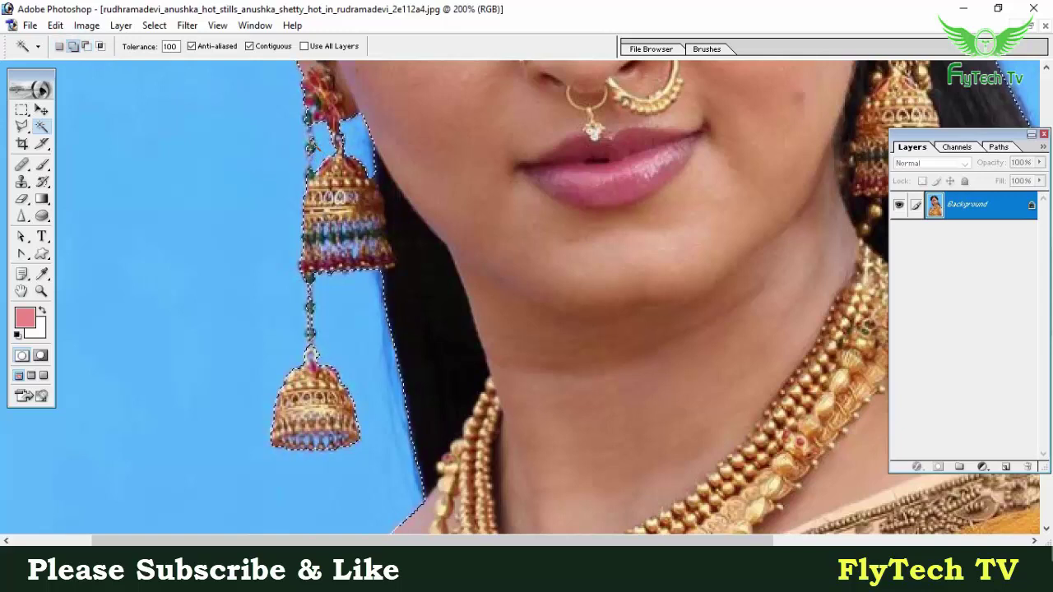
Step: At tolerance 32, add the leftover blue gaps by the earring and hair edge, then zoom out
{"action": "double_click", "coordinate": [170, 47]}
{"action": "type", "text": "3"}
{"action": "type", "text": "2"}
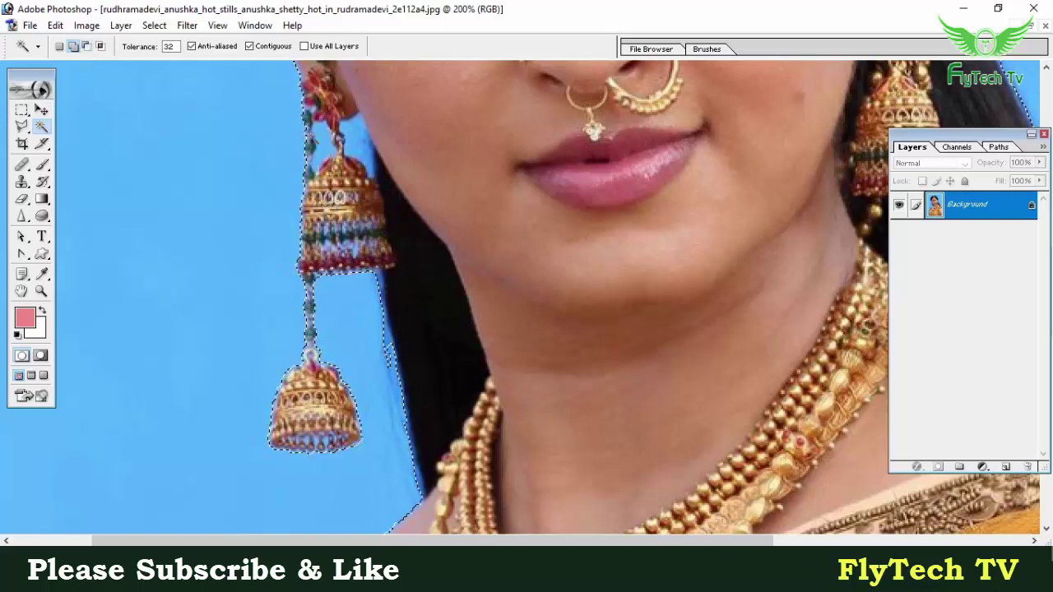
{"action": "left_click", "coordinate": [354, 136]}
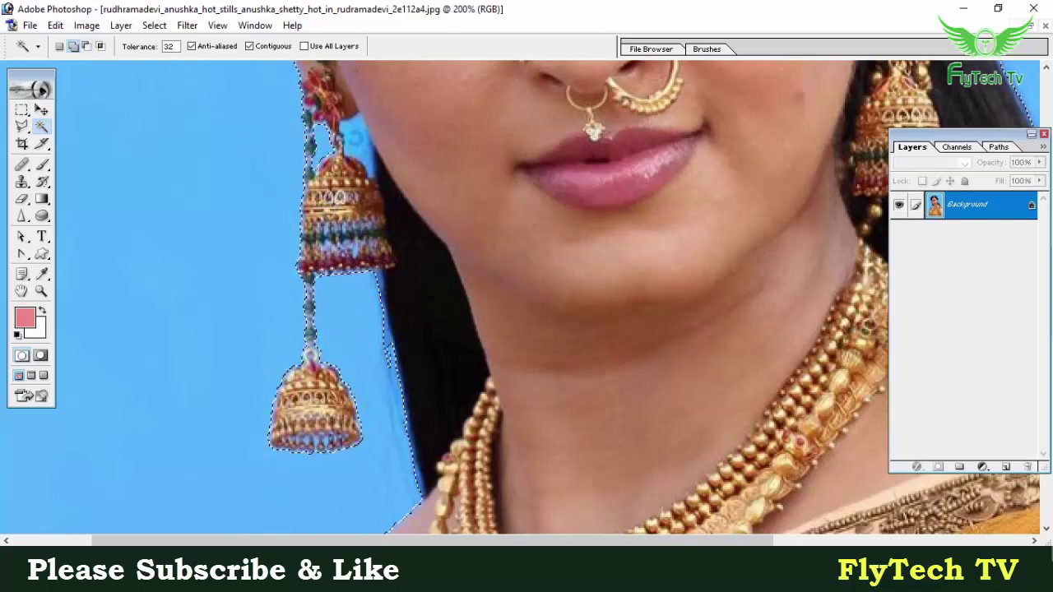
{"action": "left_click", "coordinate": [391, 337]}
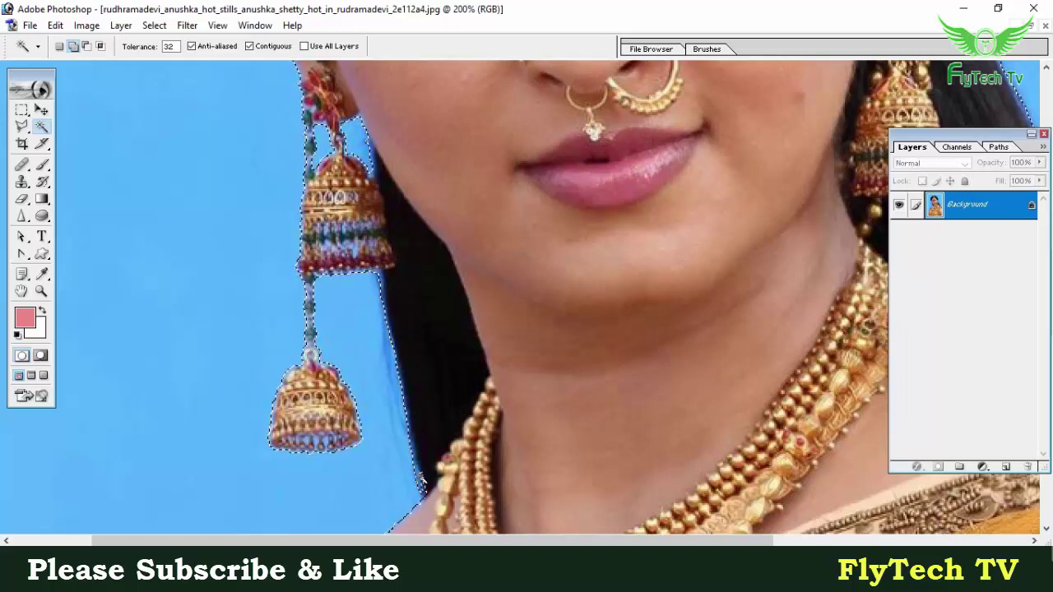
{"action": "left_click", "coordinate": [418, 474]}
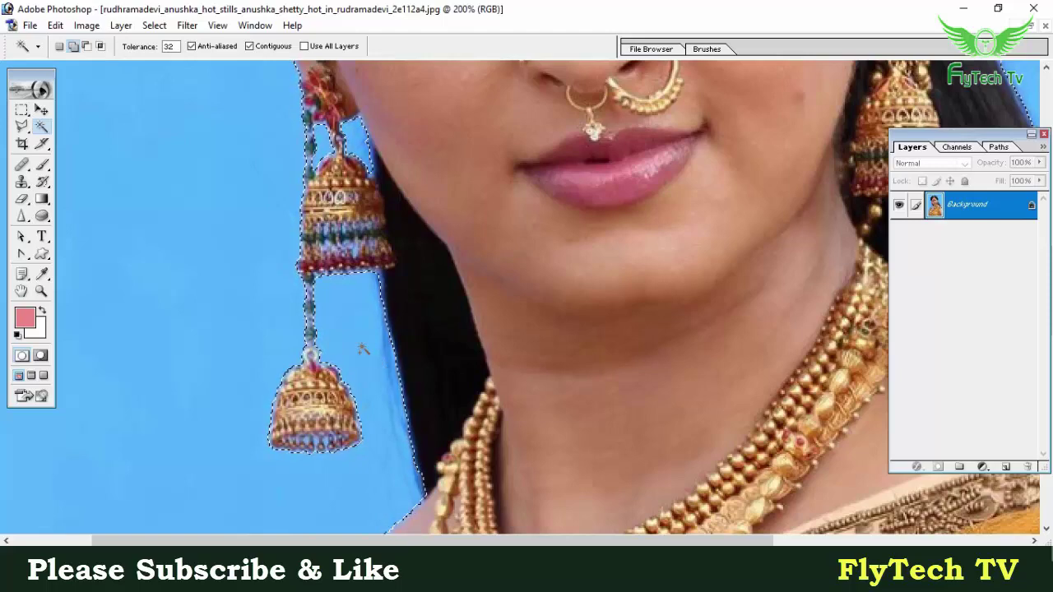
{"action": "scroll", "coordinate": [364, 337], "scroll_direction": "up", "scroll_amount": 3}
{"action": "scroll", "coordinate": [404, 329], "scroll_direction": "up", "scroll_amount": 2}
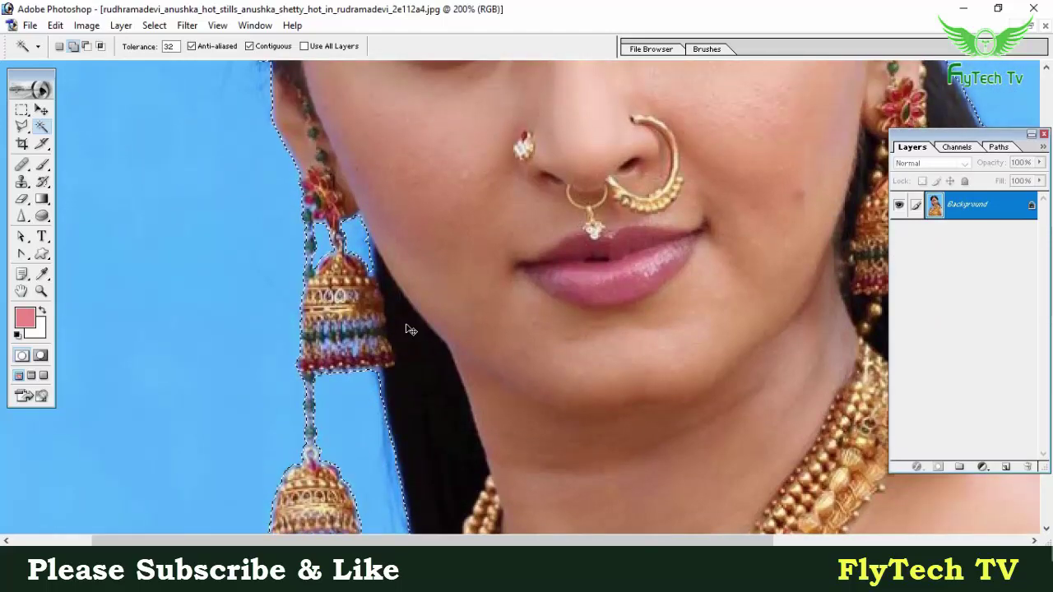
{"action": "key", "text": "ctrl+minus"}
{"action": "key", "text": "ctrl+minus"}
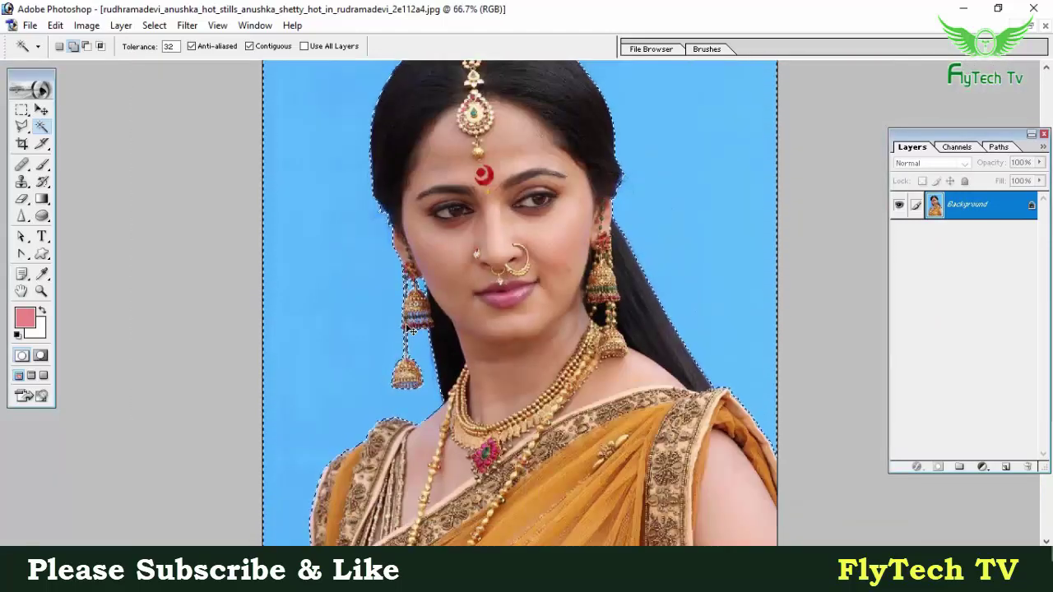
Step: Scroll to the top of the meadow wallpaper with the two horses and hanging leaves
{"action": "scroll", "coordinate": [403, 329], "scroll_direction": "up", "scroll_amount": 1}
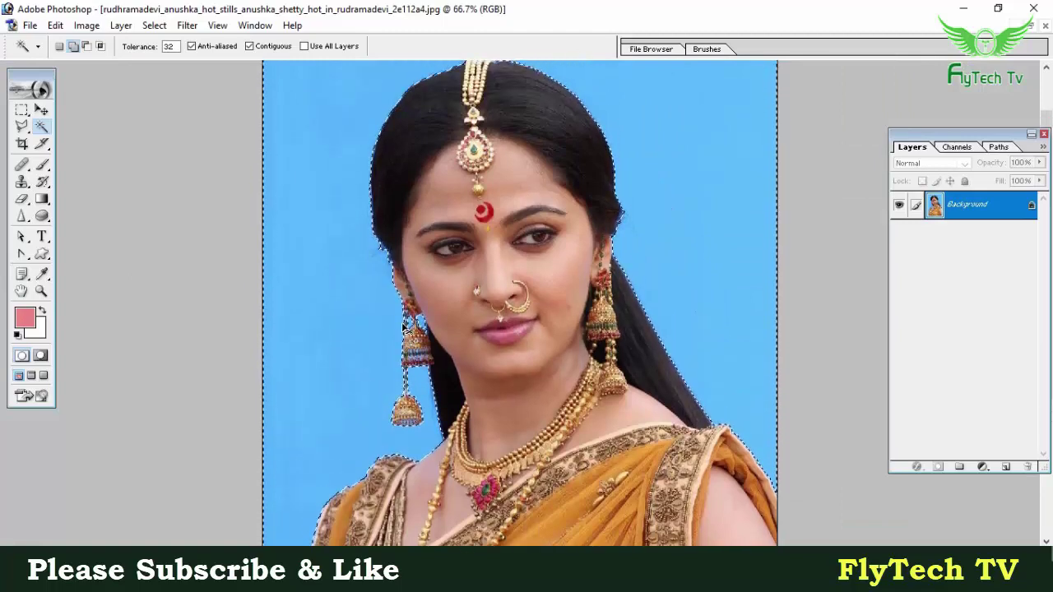
{"action": "scroll", "coordinate": [553, 124], "scroll_direction": "up", "scroll_amount": 1}
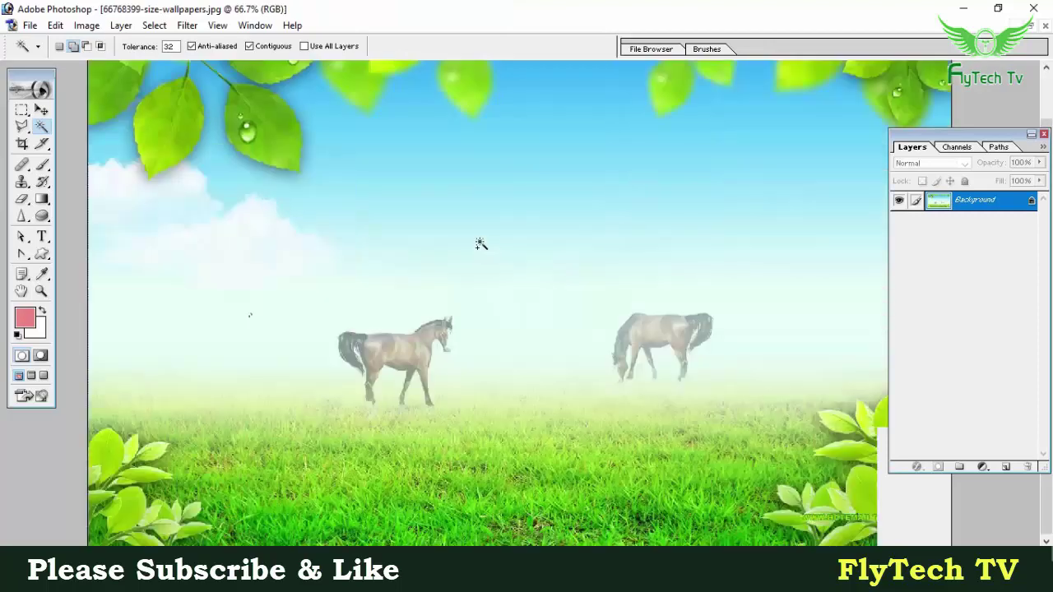
{"action": "scroll", "coordinate": [478, 240], "scroll_direction": "up", "scroll_amount": 1}
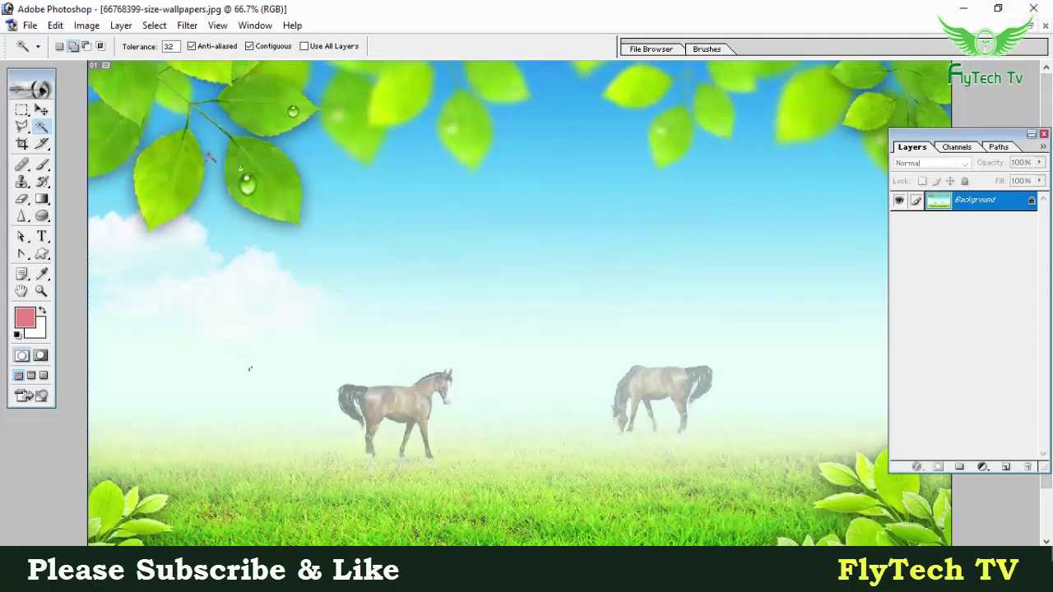
Step: Magic Wand-select the top-left leaf cluster at tolerance 100 and copy it to Layer 1
{"action": "left_click", "coordinate": [142, 78]}
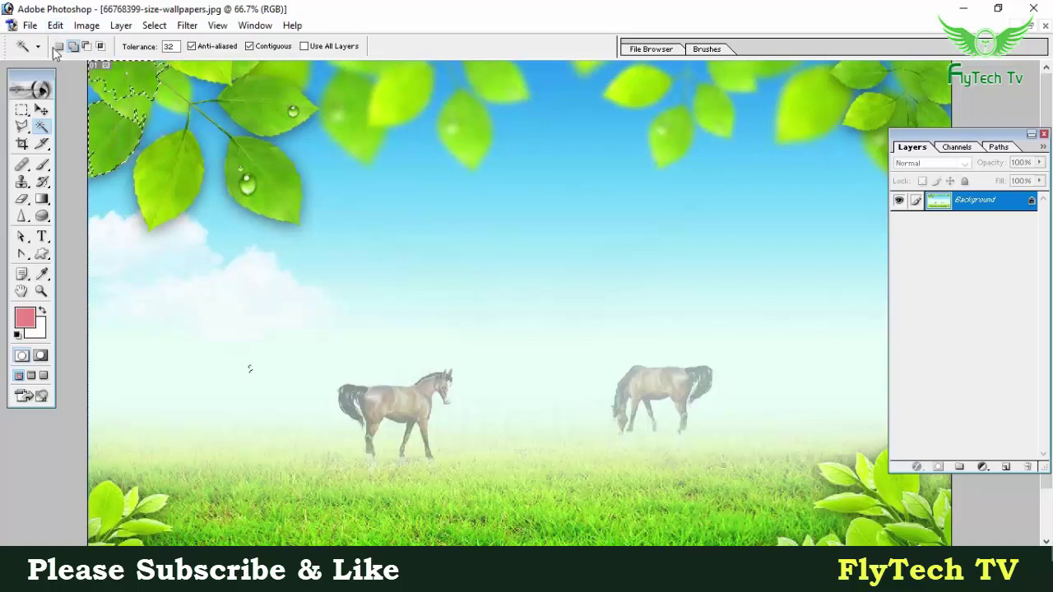
{"action": "left_click", "coordinate": [131, 85]}
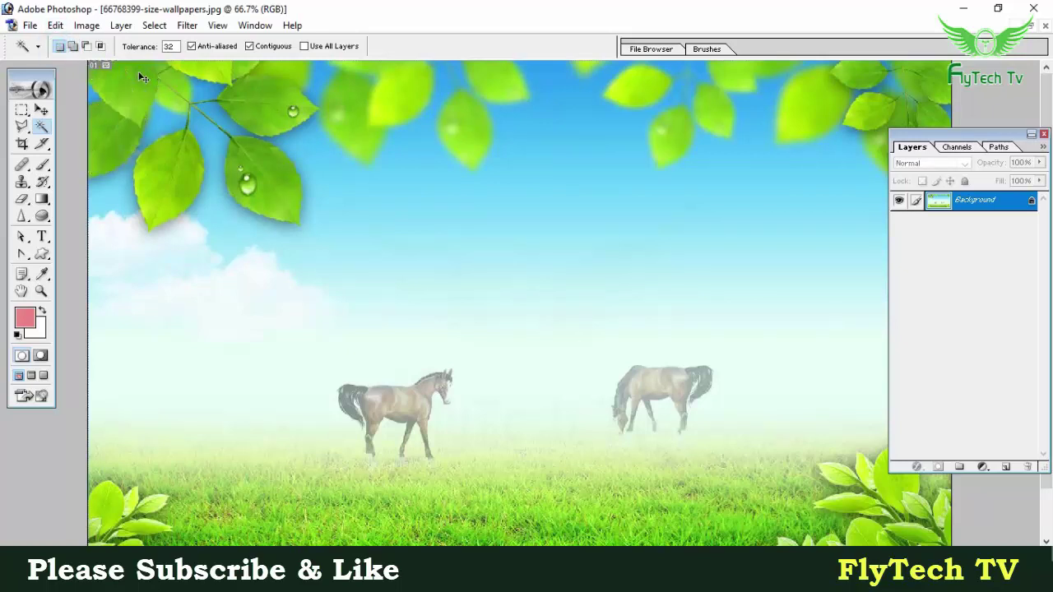
{"action": "left_click", "coordinate": [138, 72]}
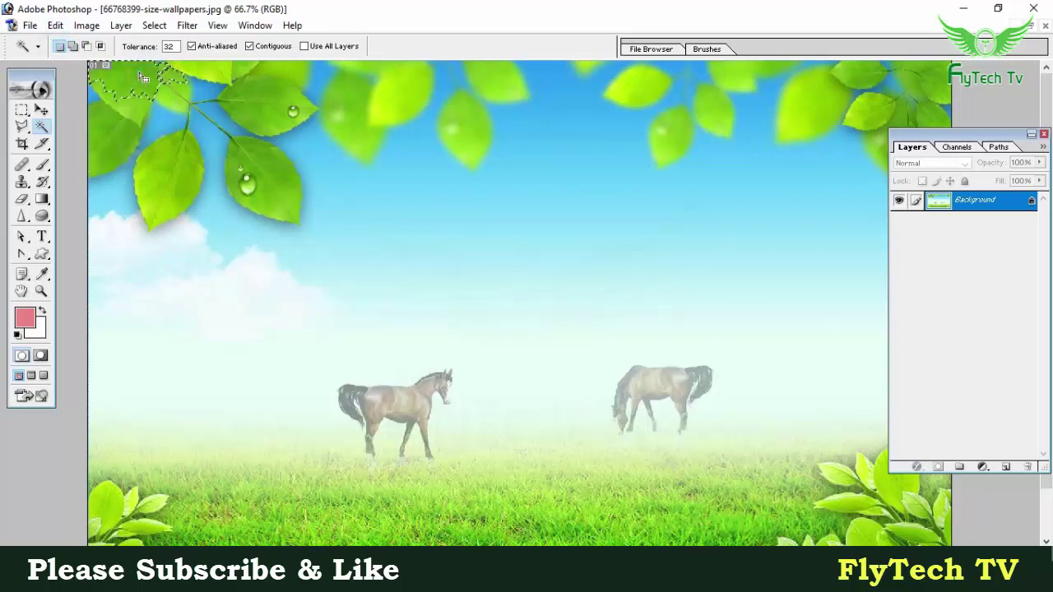
{"action": "left_click", "coordinate": [172, 46]}
{"action": "key", "text": "BackSpace"}
{"action": "key", "text": "BackSpace"}
{"action": "type", "text": "100"}
{"action": "left_click", "coordinate": [138, 92]}
{"action": "left_click", "coordinate": [343, 117]}
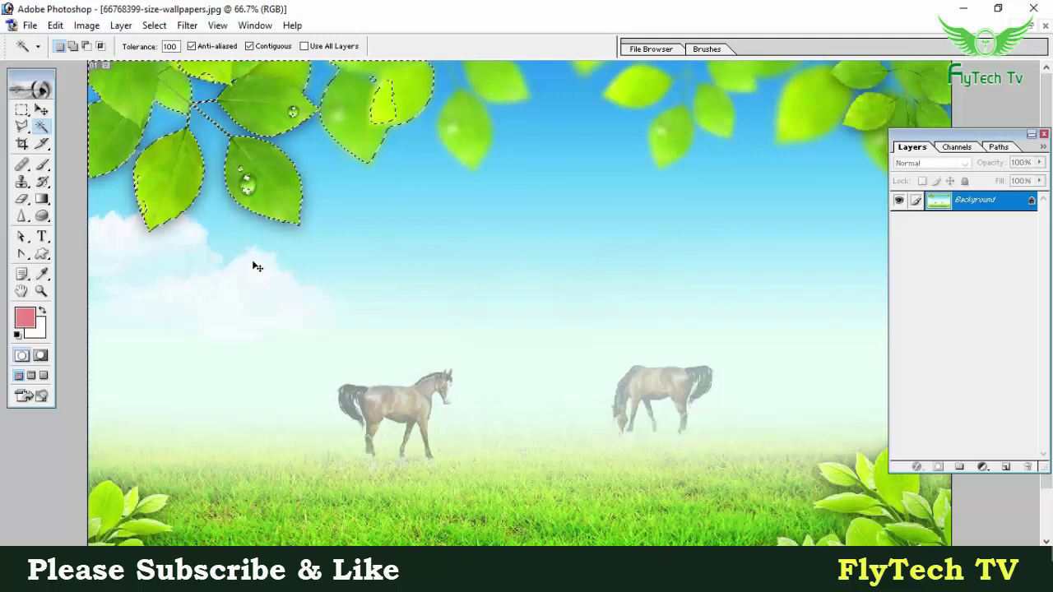
{"action": "key", "text": "ctrl+j"}
Step: Drag the copied leaves over the left horse, undo back to Background only, deselect, and reselect the Magic Wand
{"action": "left_click", "coordinate": [41, 109]}
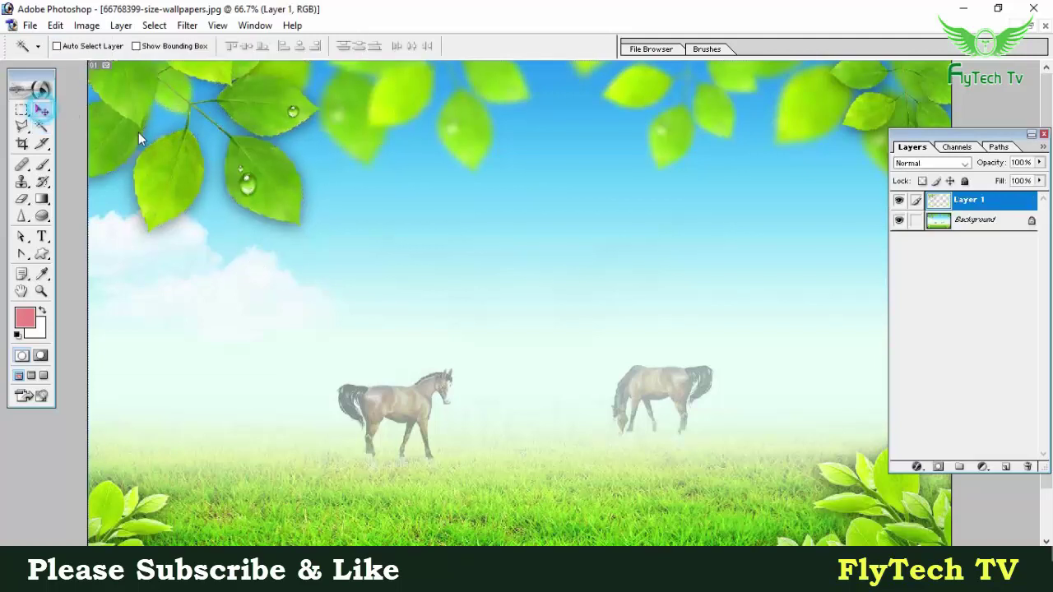
{"action": "mouse_move", "coordinate": [321, 175]}
{"action": "left_mouse_down"}
{"action": "mouse_move", "coordinate": [494, 379]}
{"action": "mouse_move", "coordinate": [515, 378]}
{"action": "left_mouse_up"}
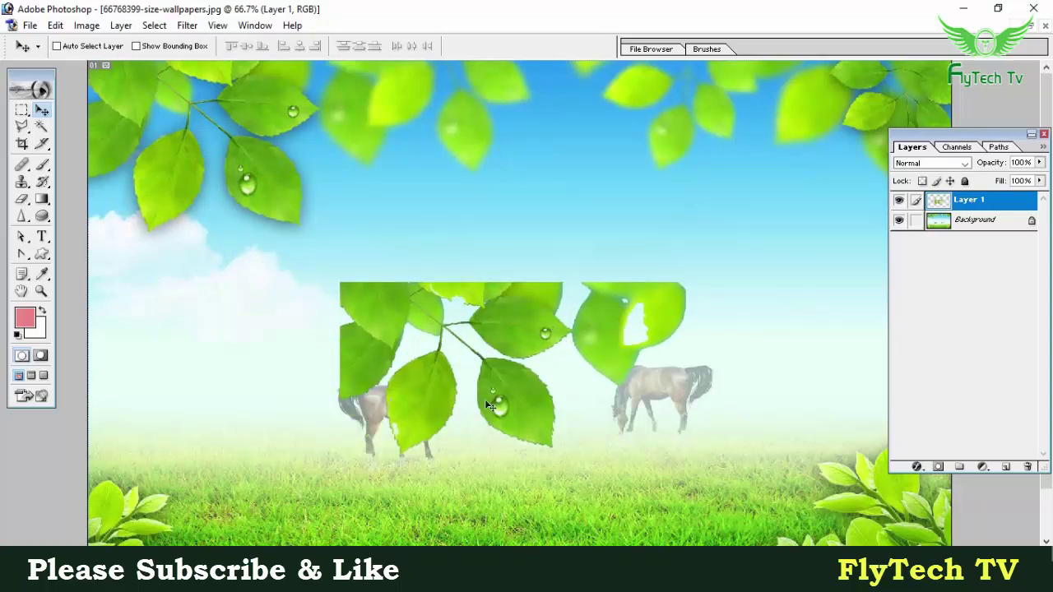
{"action": "key", "text": "ctrl+alt+z"}
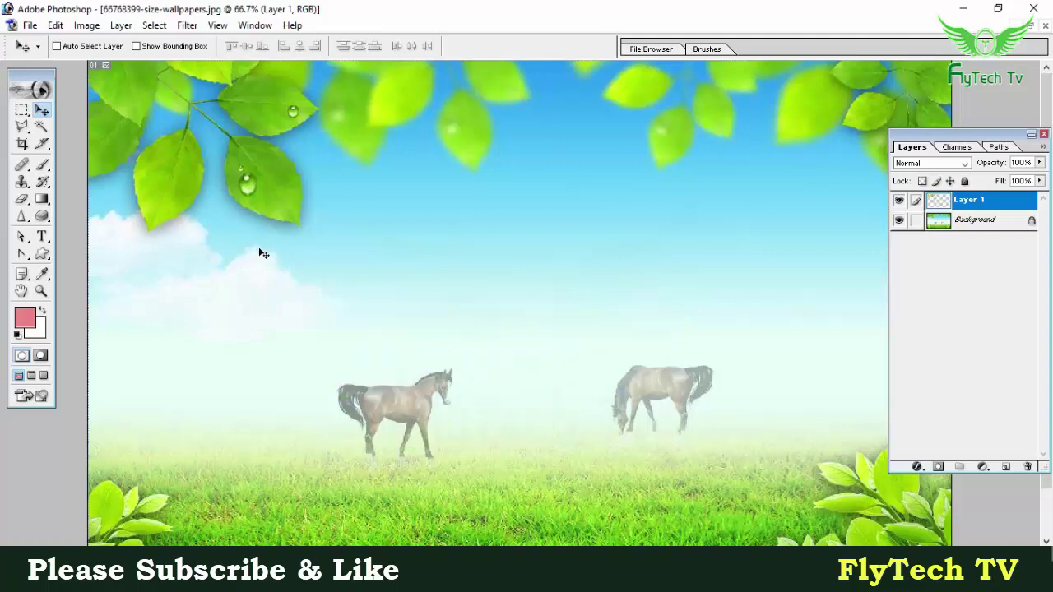
{"action": "key", "text": "ctrl+alt+z"}
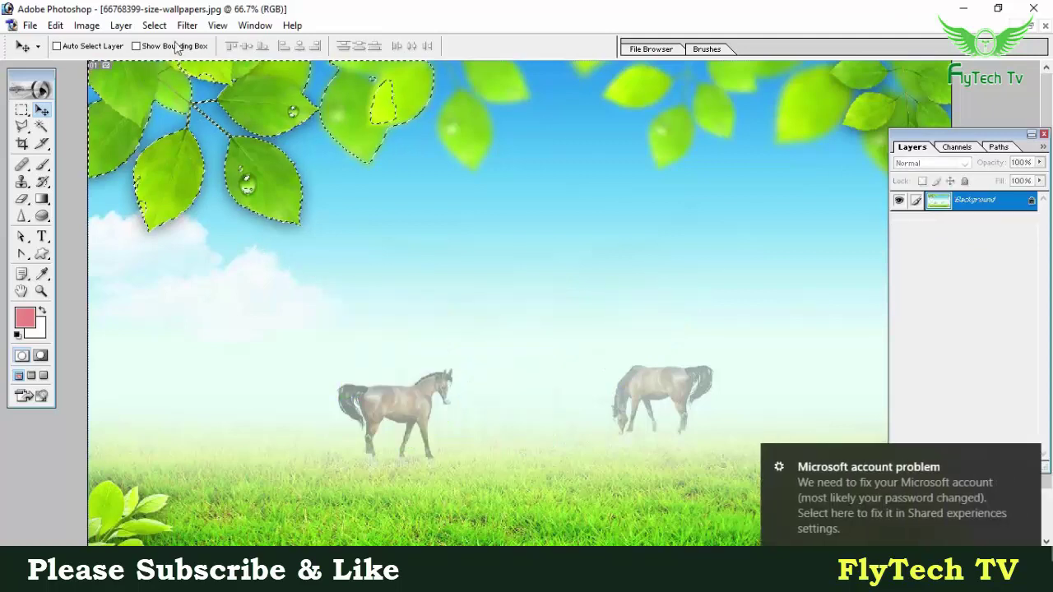
{"action": "key", "text": "ctrl+d"}
{"action": "left_click", "coordinate": [42, 126]}
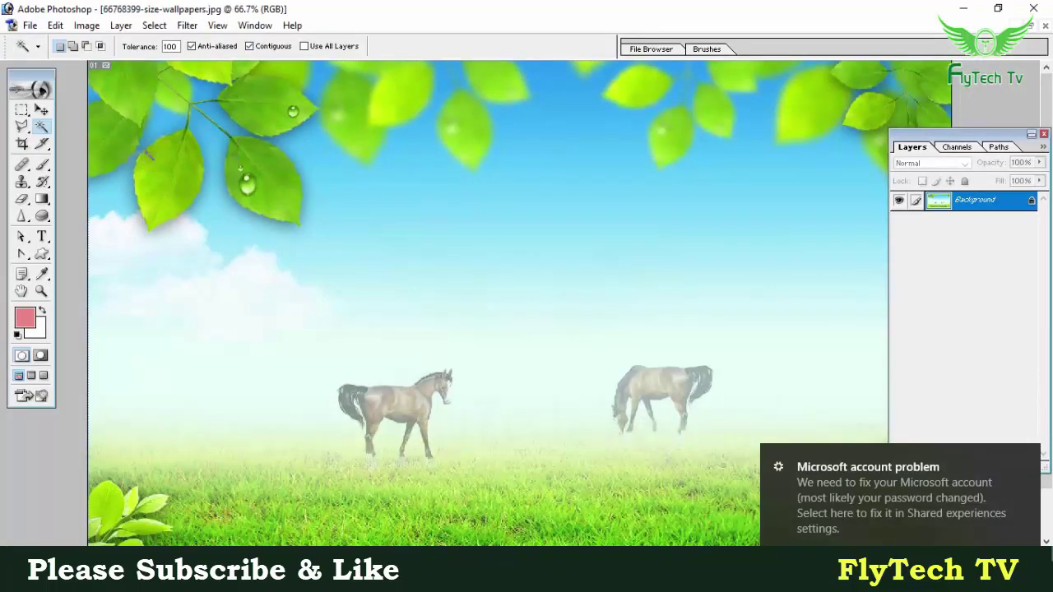
{"action": "key", "text": "ctrl+Tab"}
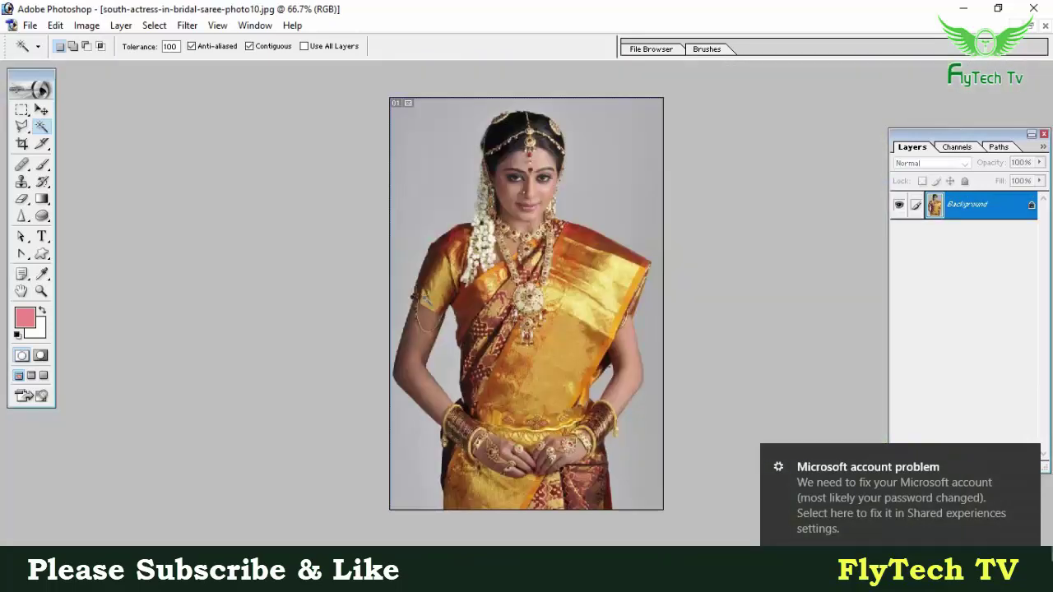
{"action": "key", "text": "ctrl+Tab"}
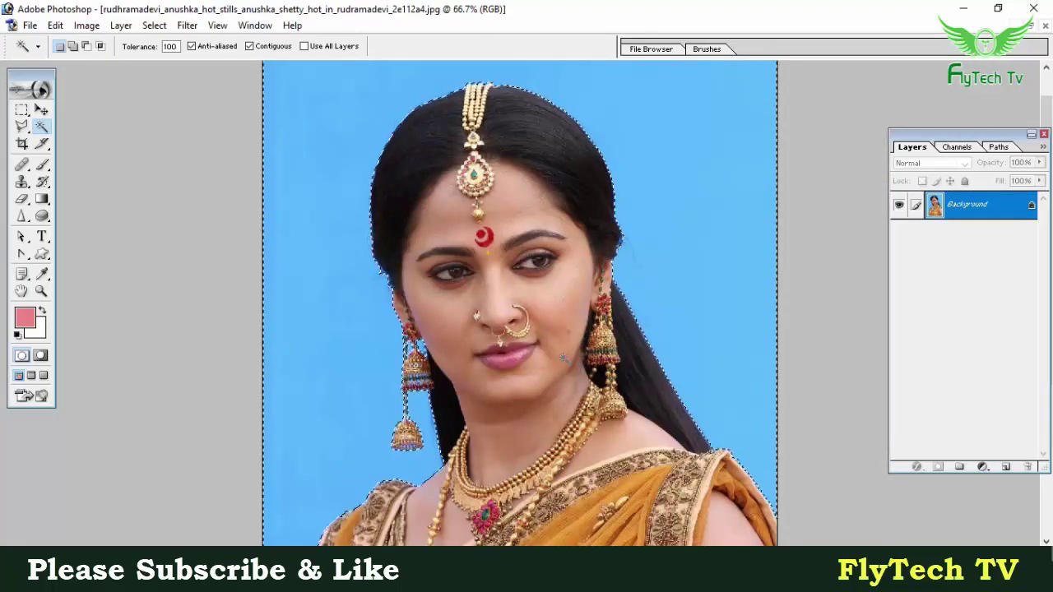
{"action": "scroll", "coordinate": [563, 357], "scroll_direction": "down", "scroll_amount": 2}
{"action": "scroll", "coordinate": [564, 357], "scroll_direction": "down", "scroll_amount": 2}
{"action": "scroll", "coordinate": [565, 355], "scroll_direction": "down", "scroll_amount": 1}
{"action": "scroll", "coordinate": [565, 353], "scroll_direction": "down", "scroll_amount": 2}
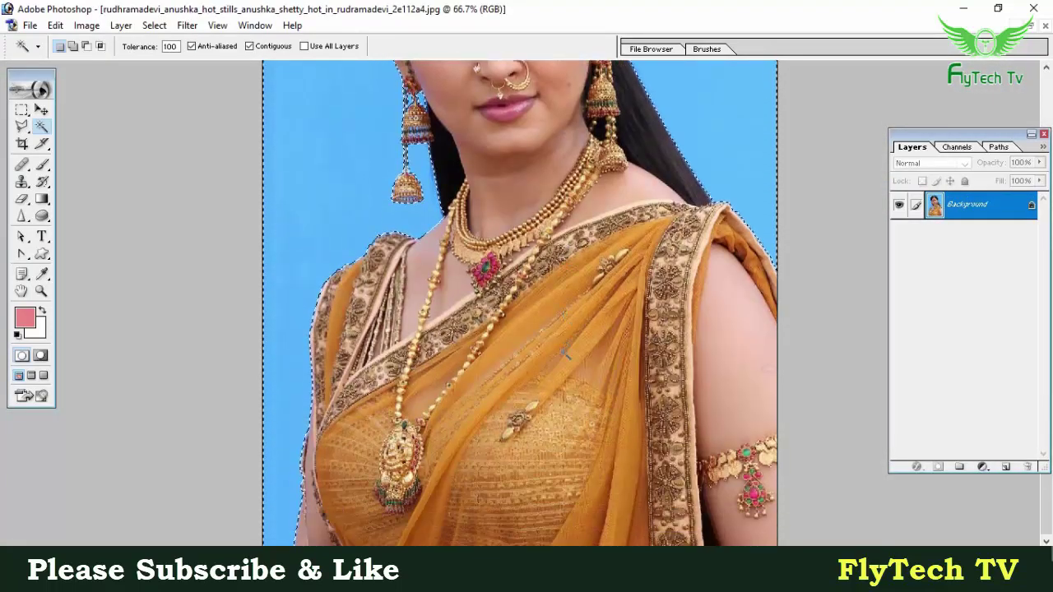
{"action": "key", "text": "ctrl+Tab"}
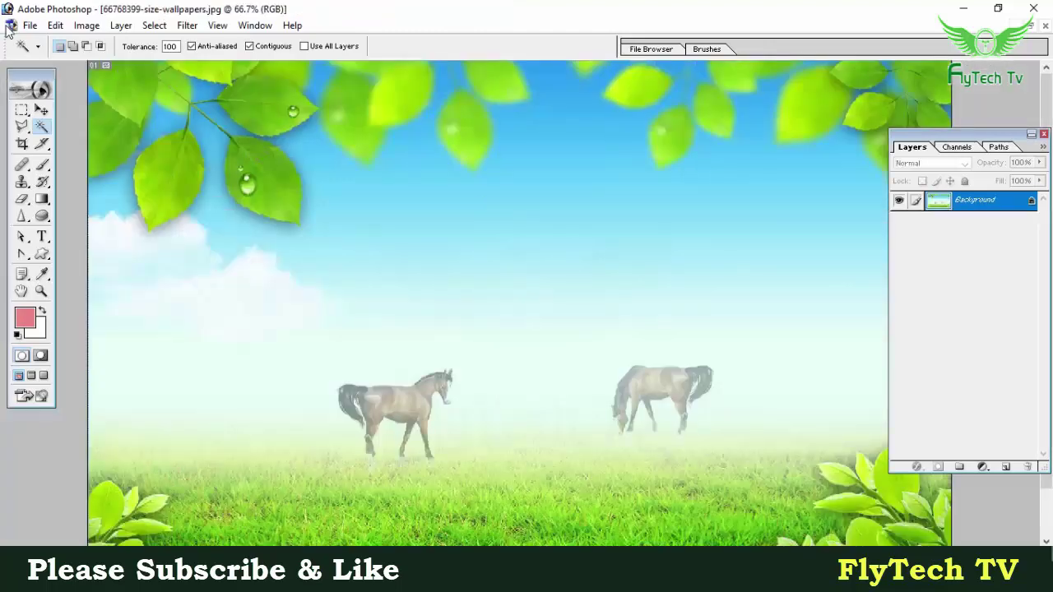
{"action": "left_click", "coordinate": [29, 25]}
{"action": "left_click", "coordinate": [49, 57]}
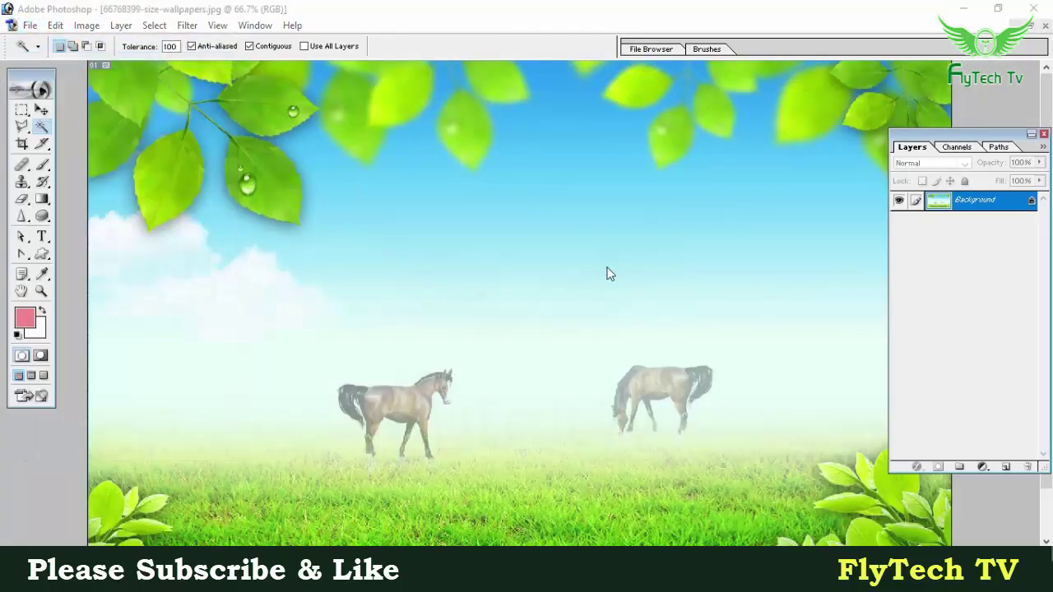
Step: Browse the Heroine folder and open the photo 20131219_154543 as a new document
{"action": "double_click", "coordinate": [437, 177]}
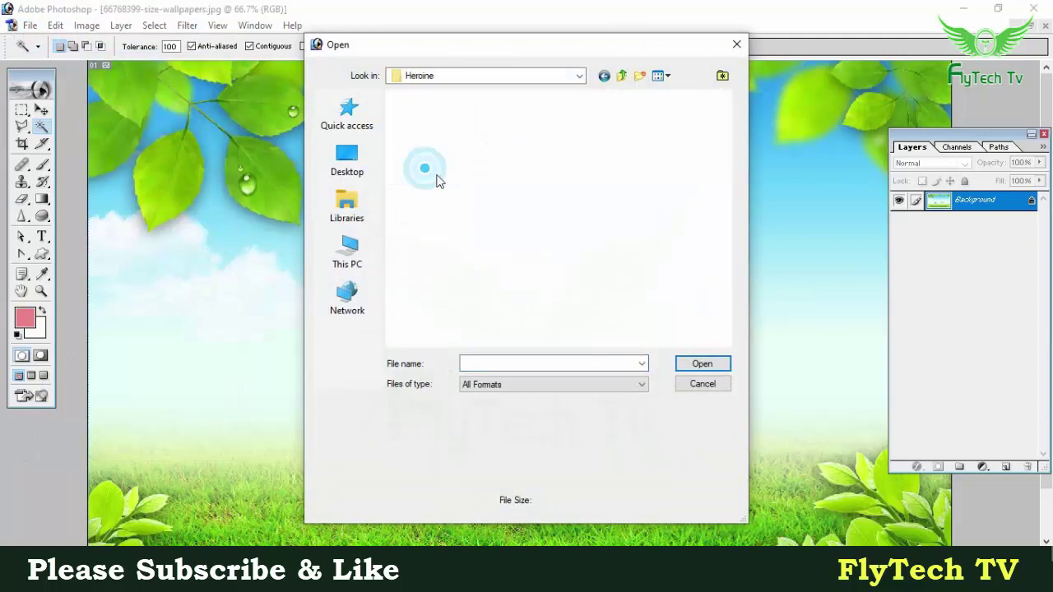
{"action": "scroll", "coordinate": [536, 293], "scroll_direction": "down", "scroll_amount": 10}
{"action": "scroll", "coordinate": [535, 293], "scroll_direction": "down", "scroll_amount": 5}
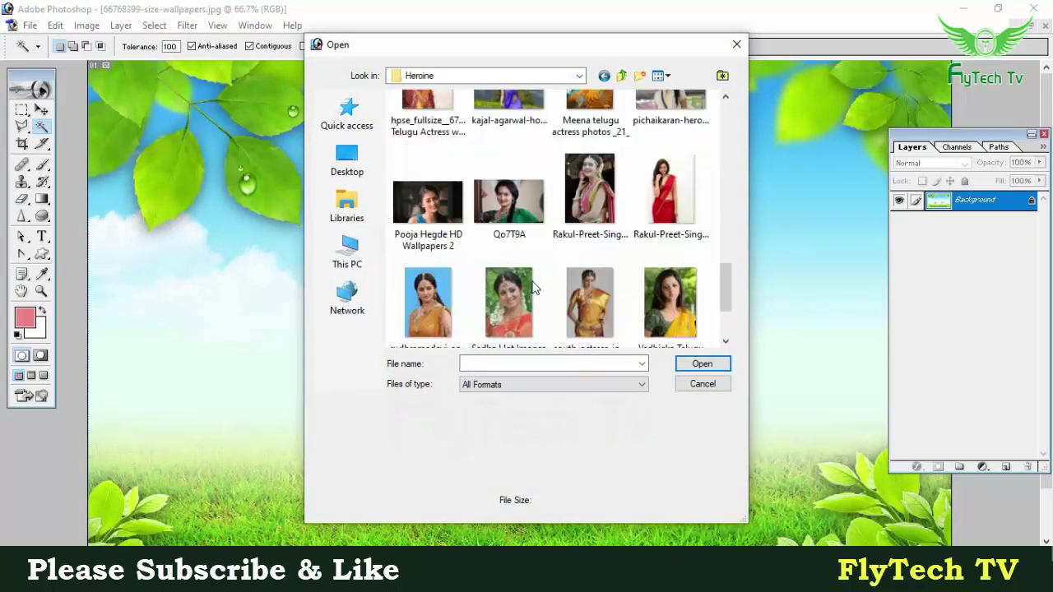
{"action": "scroll", "coordinate": [532, 287], "scroll_direction": "down", "scroll_amount": 2}
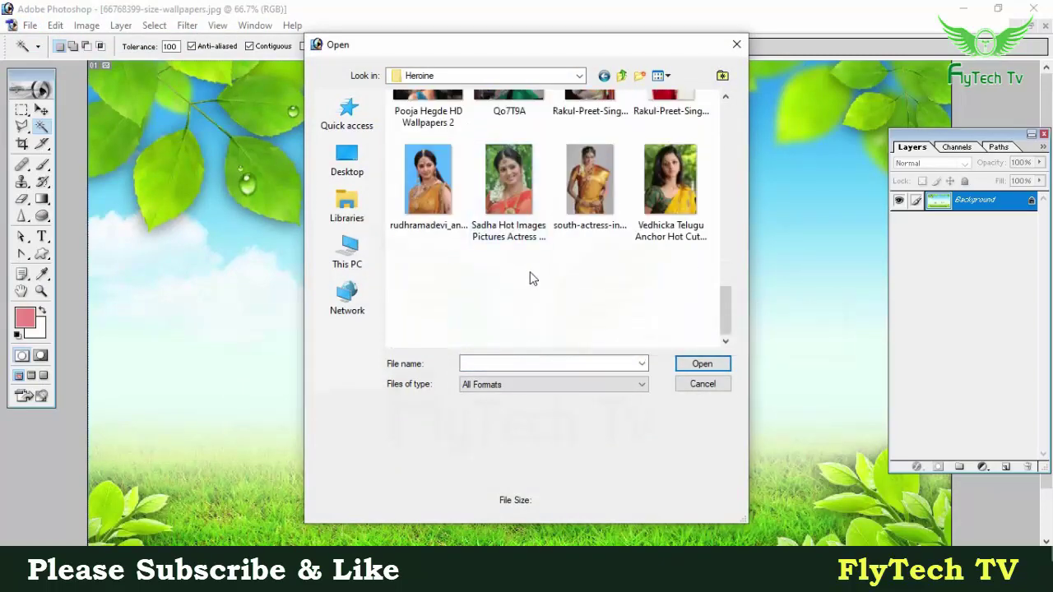
{"action": "scroll", "coordinate": [535, 280], "scroll_direction": "up", "scroll_amount": 3}
{"action": "scroll", "coordinate": [537, 277], "scroll_direction": "up", "scroll_amount": 3}
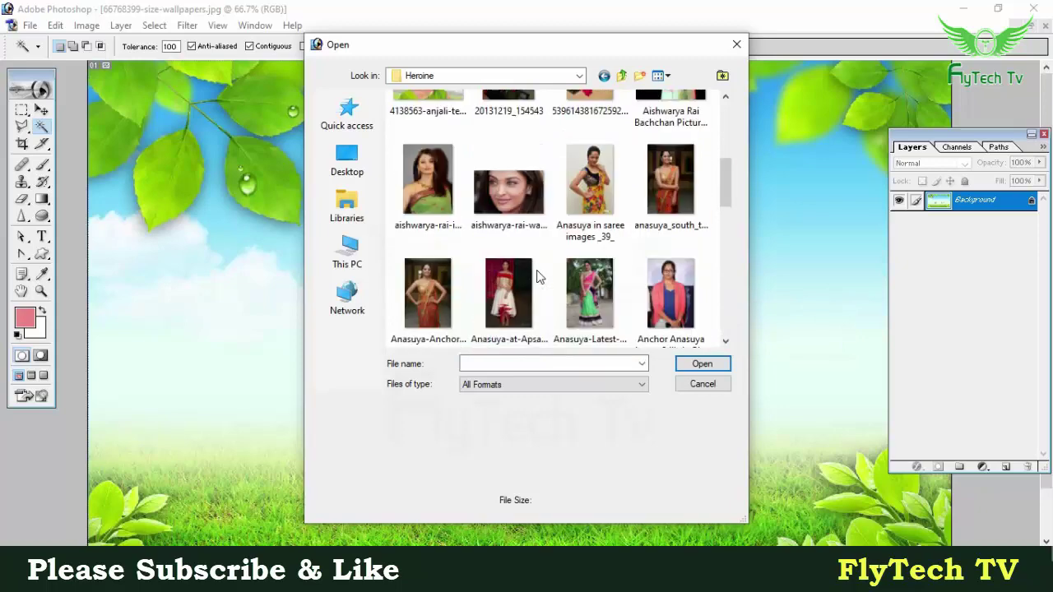
{"action": "scroll", "coordinate": [536, 277], "scroll_direction": "up", "scroll_amount": 2}
{"action": "scroll", "coordinate": [537, 277], "scroll_direction": "up", "scroll_amount": 1}
{"action": "scroll", "coordinate": [537, 277], "scroll_direction": "down", "scroll_amount": 2}
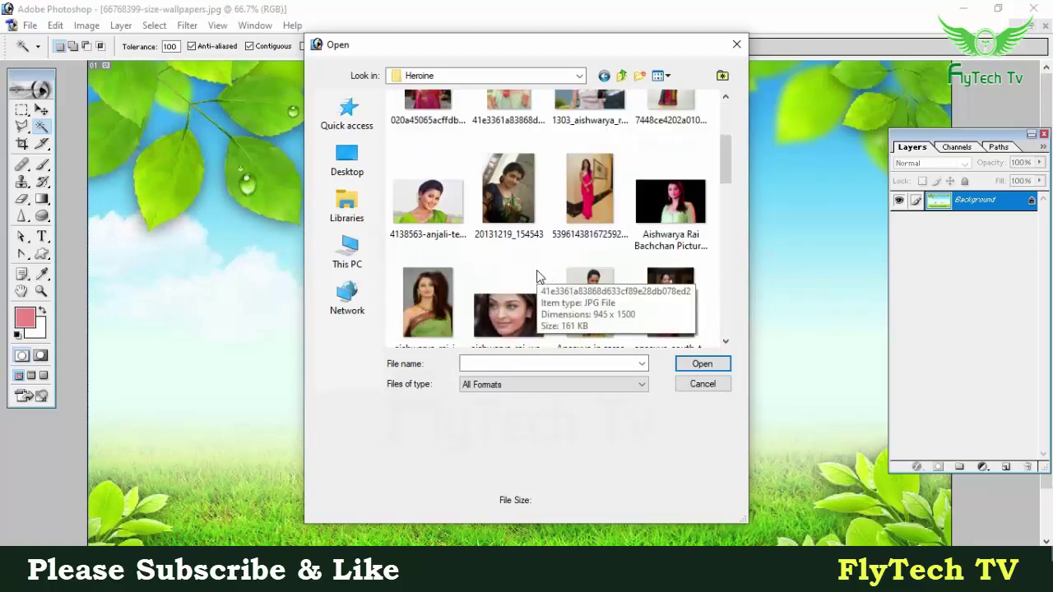
{"action": "double_click", "coordinate": [506, 210]}
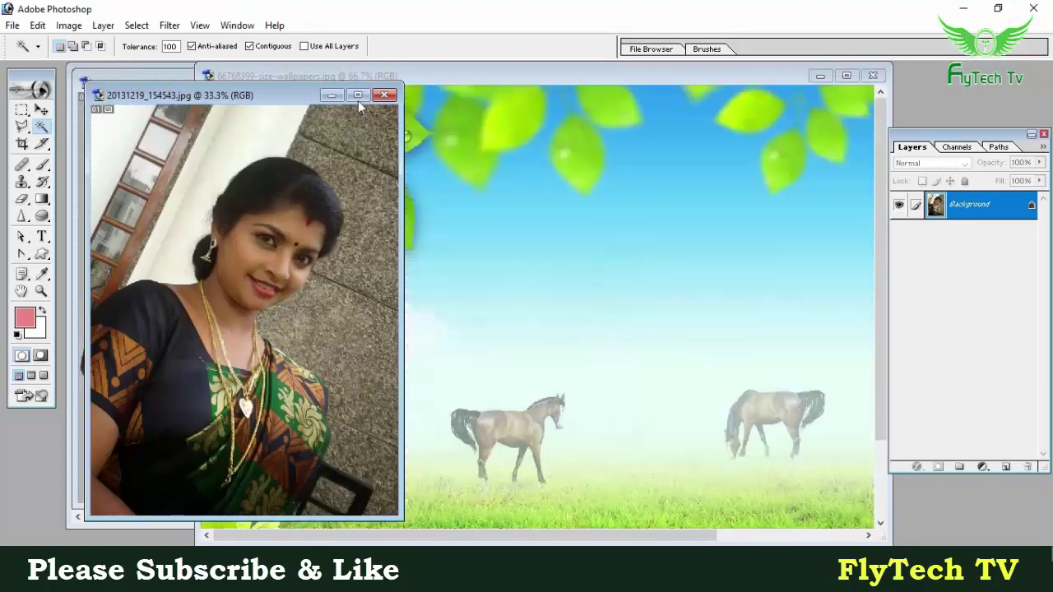
Step: Maximize the woman's photo, zoom in on the blouse and sari, and wand-select the dark blouse
{"action": "left_click", "coordinate": [357, 95]}
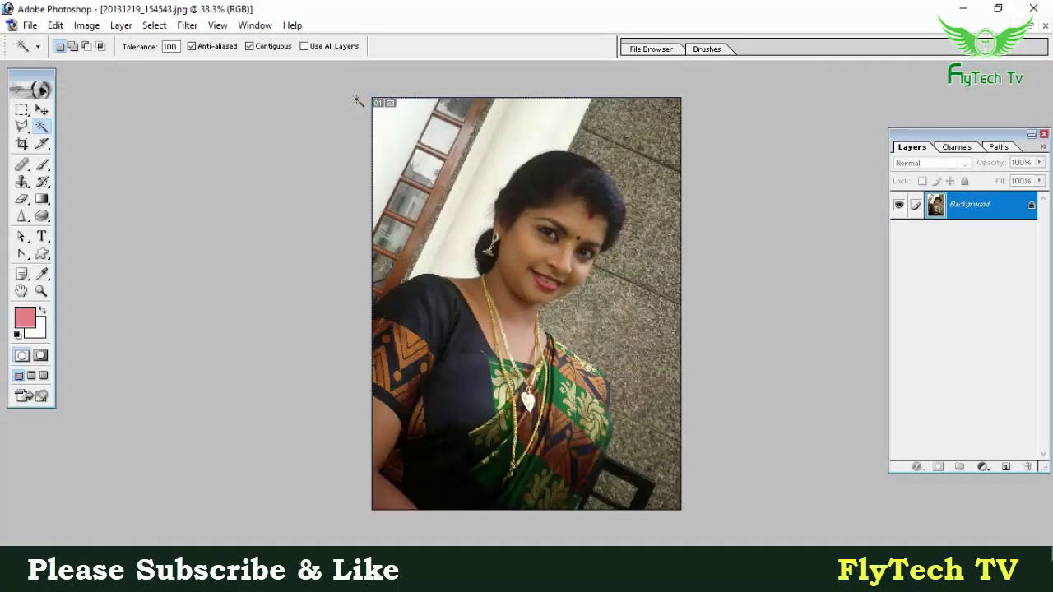
{"action": "key", "text": "ctrl+plus"}
{"action": "key", "text": "ctrl+plus"}
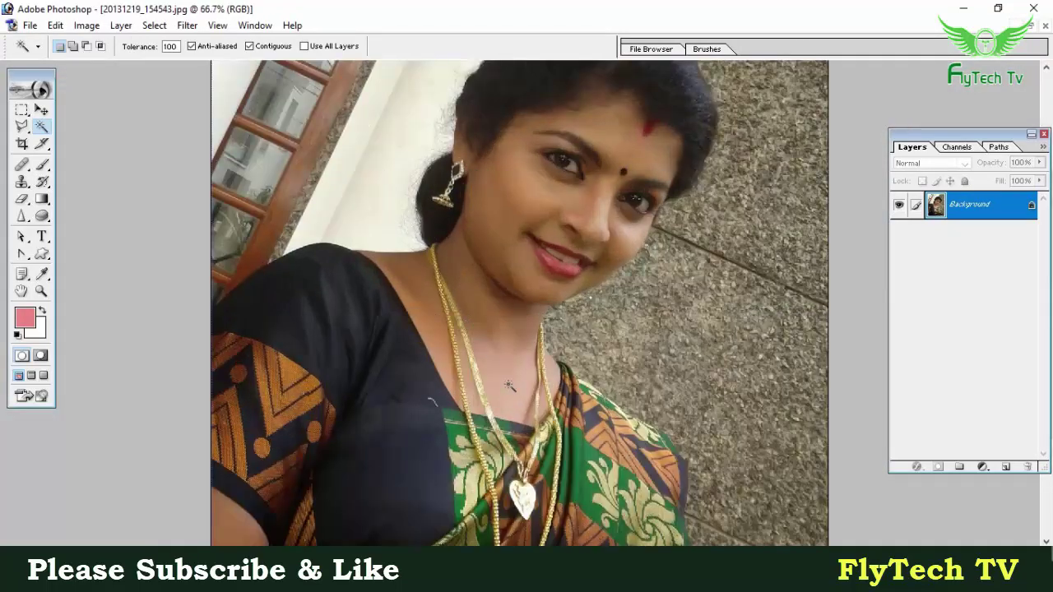
{"action": "left_click_drag", "start_coordinate": [503, 352], "coordinate": [503, 294]}
{"action": "scroll", "coordinate": [576, 311], "scroll_direction": "down", "scroll_amount": 3}
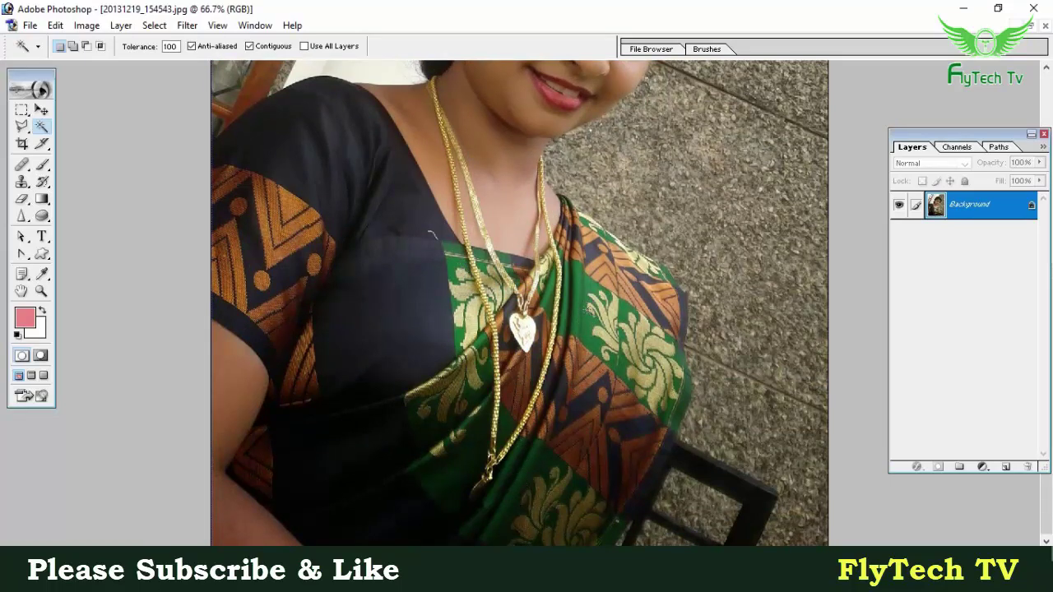
{"action": "left_click", "coordinate": [577, 302]}
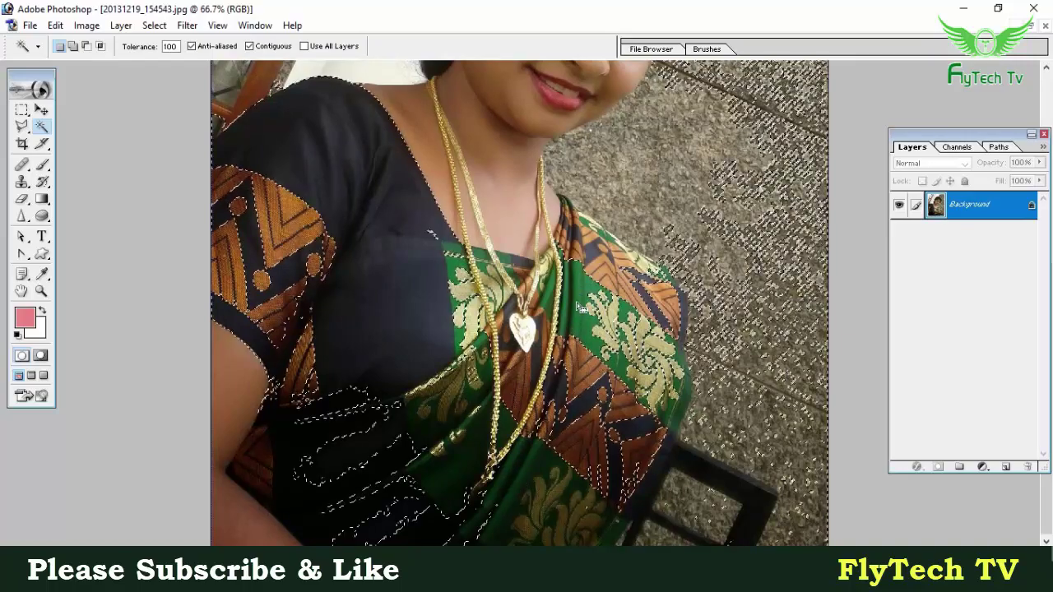
Step: Set tolerance to 32 with Contiguous off and select only the upper green sari areas
{"action": "double_click", "coordinate": [170, 46]}
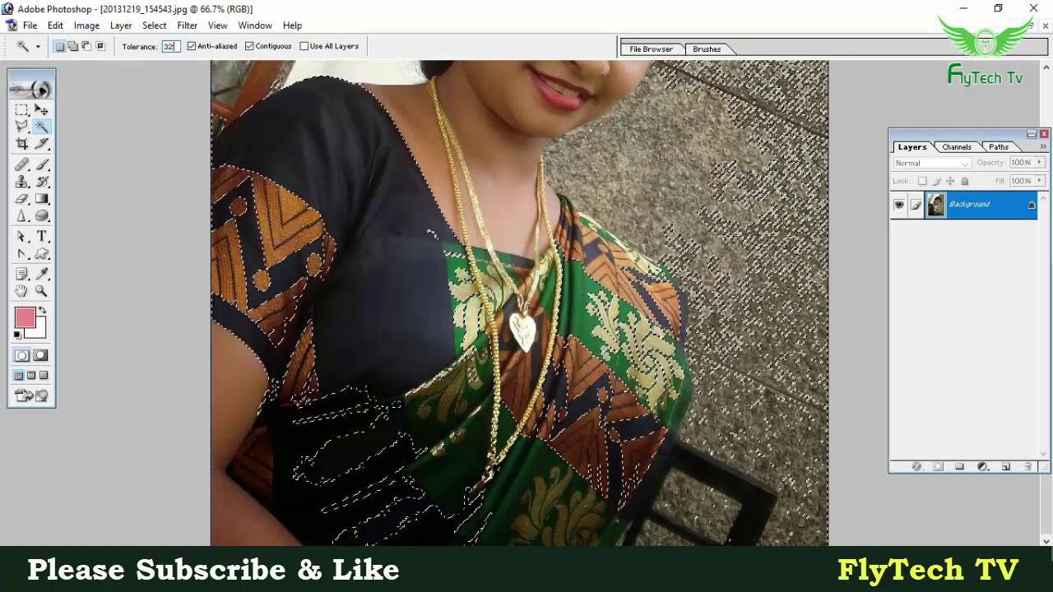
{"action": "type", "text": "32"}
{"action": "left_click", "coordinate": [587, 312]}
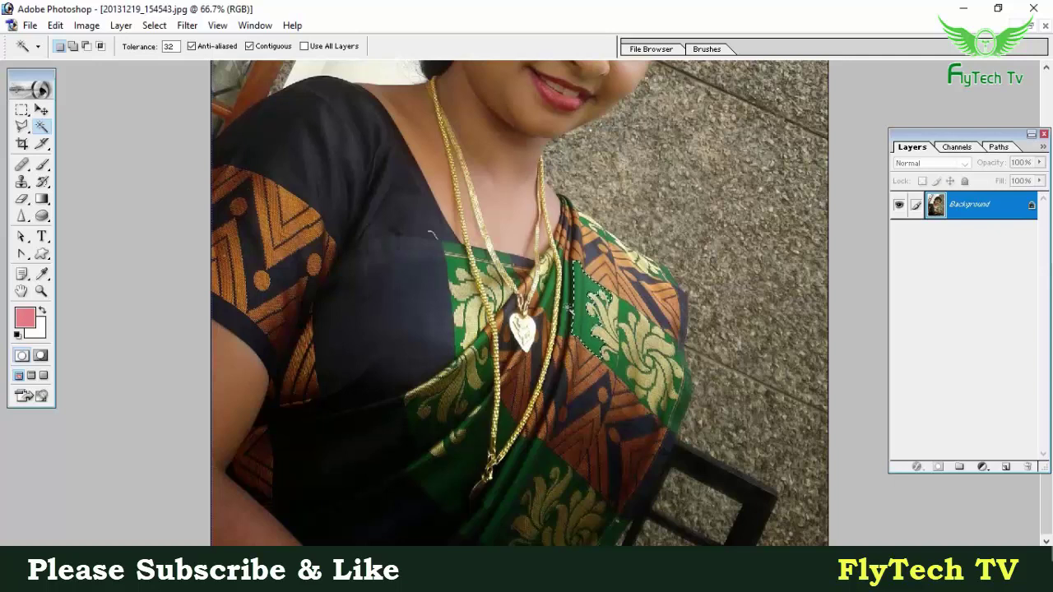
{"action": "left_click", "coordinate": [259, 47]}
{"action": "left_click", "coordinate": [575, 297]}
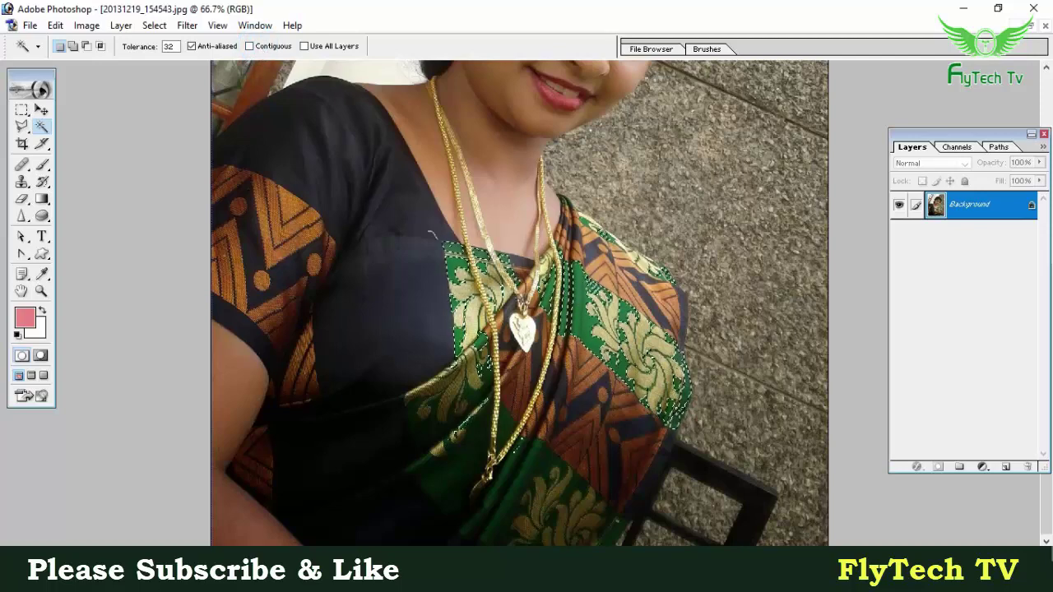
{"action": "left_click", "coordinate": [518, 489], "text": "shift"}
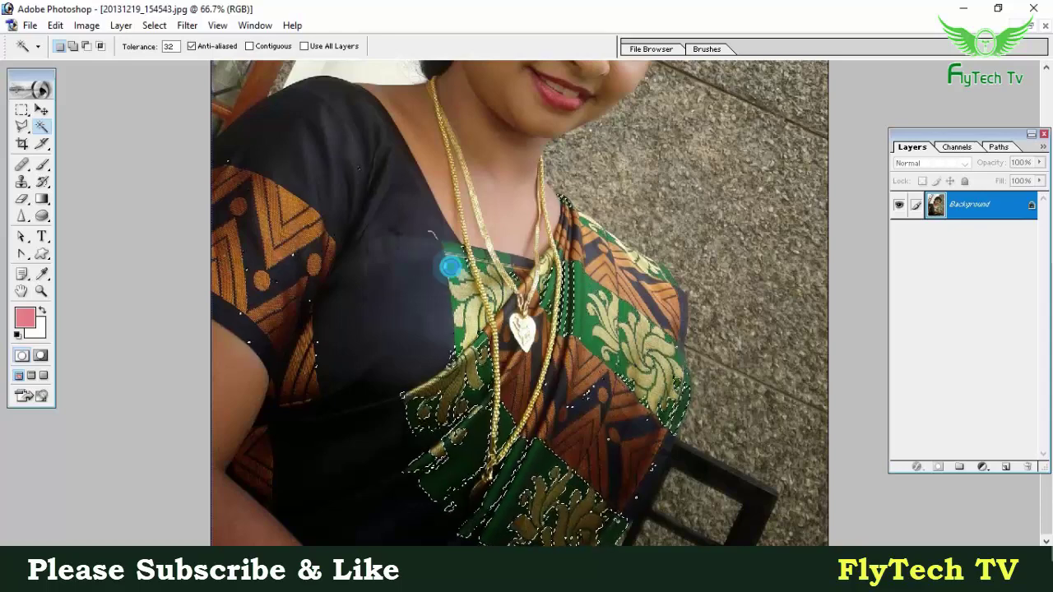
{"action": "key", "text": "ctrl+z"}
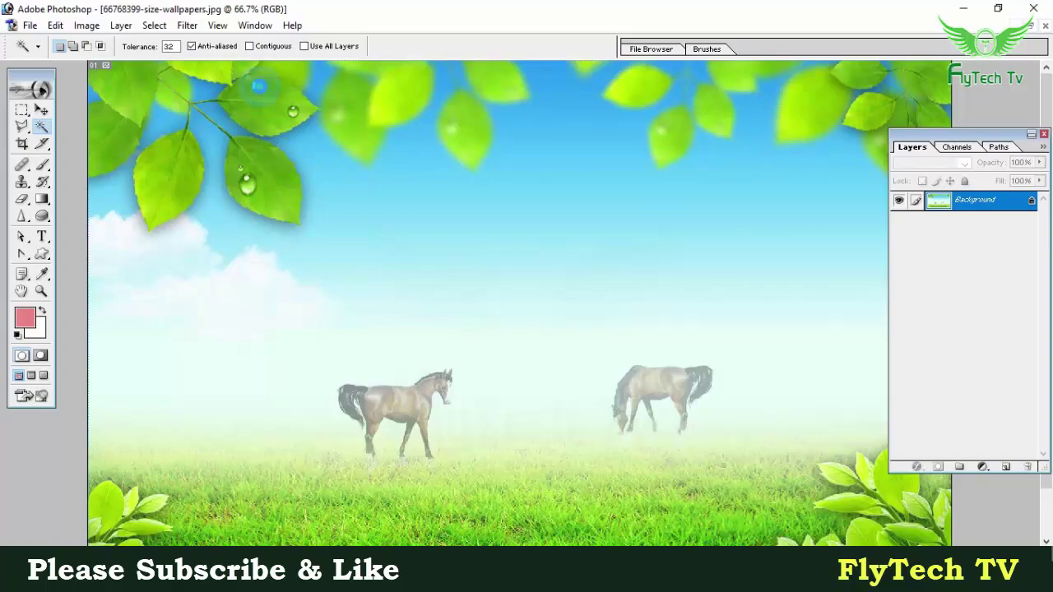
Step: On the wallpaper, turn Contiguous back on, clear the leaf selection, and reselect the Magic Wand
{"action": "left_click", "coordinate": [260, 90]}
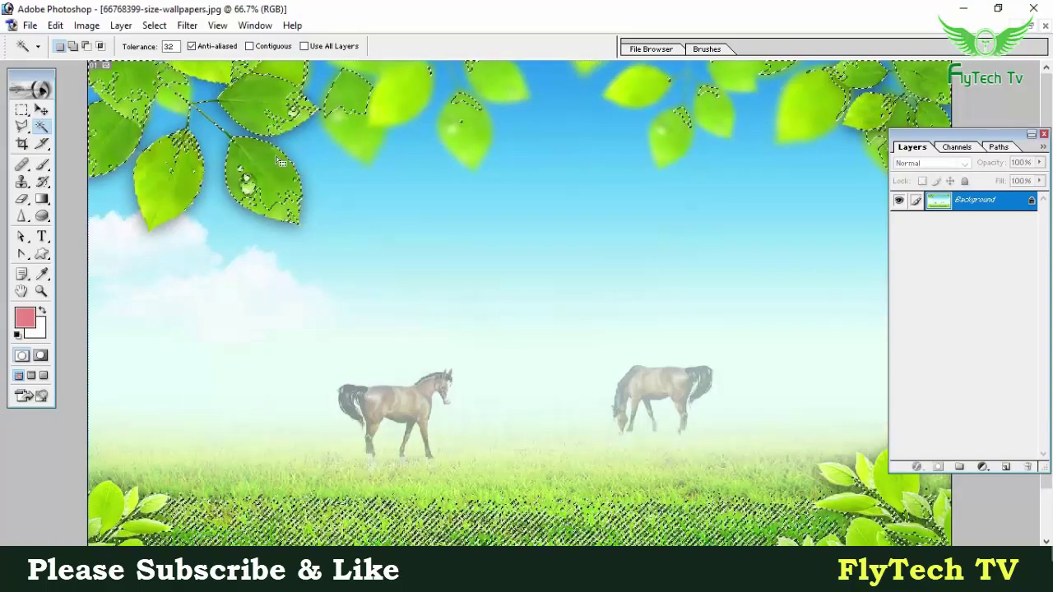
{"action": "left_click", "coordinate": [250, 47]}
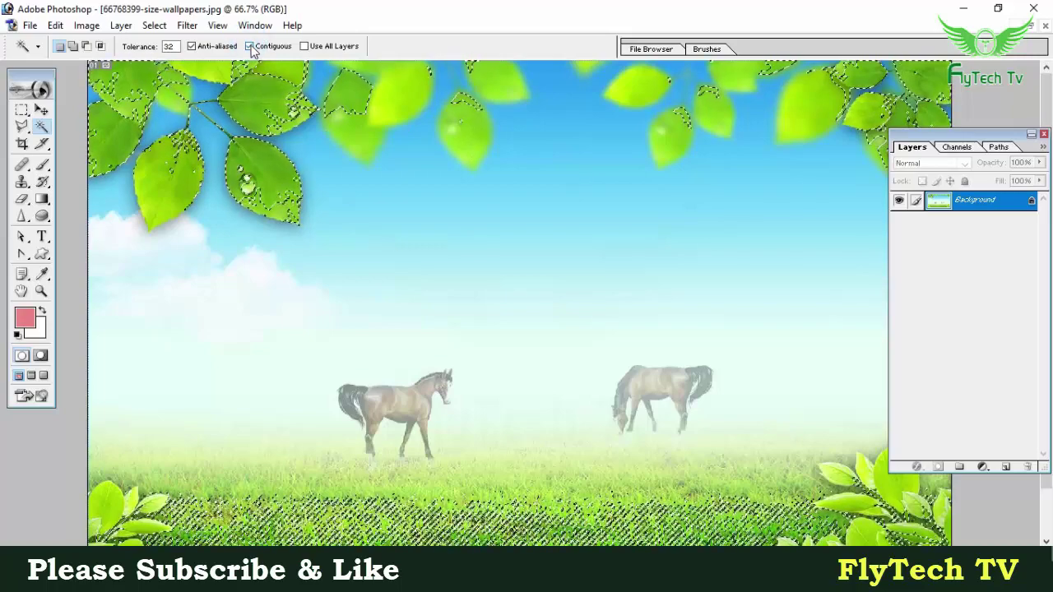
{"action": "key", "text": "ctrl+d"}
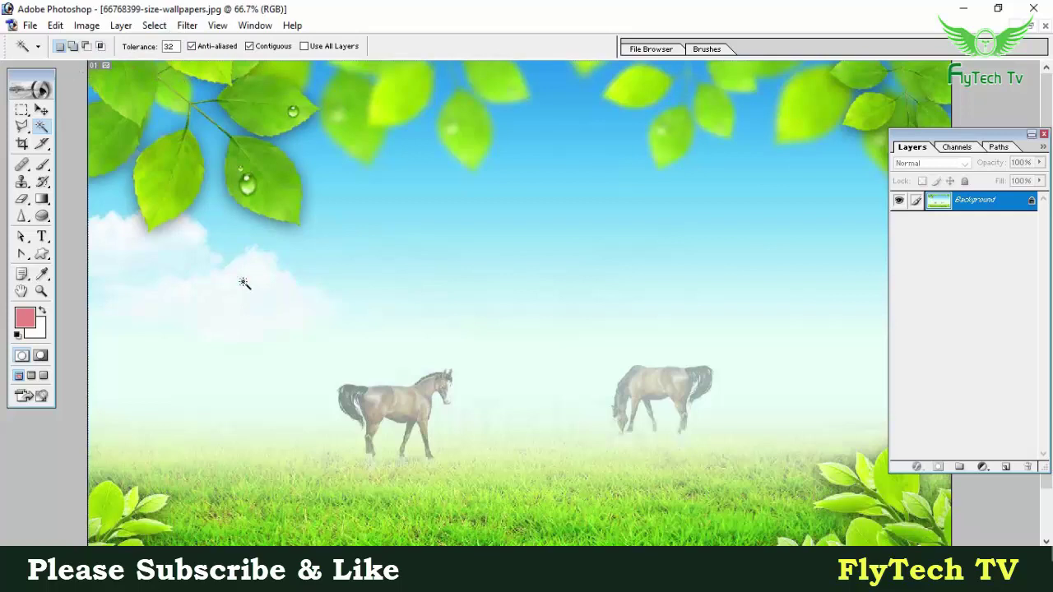
{"action": "left_click", "coordinate": [51, 127]}
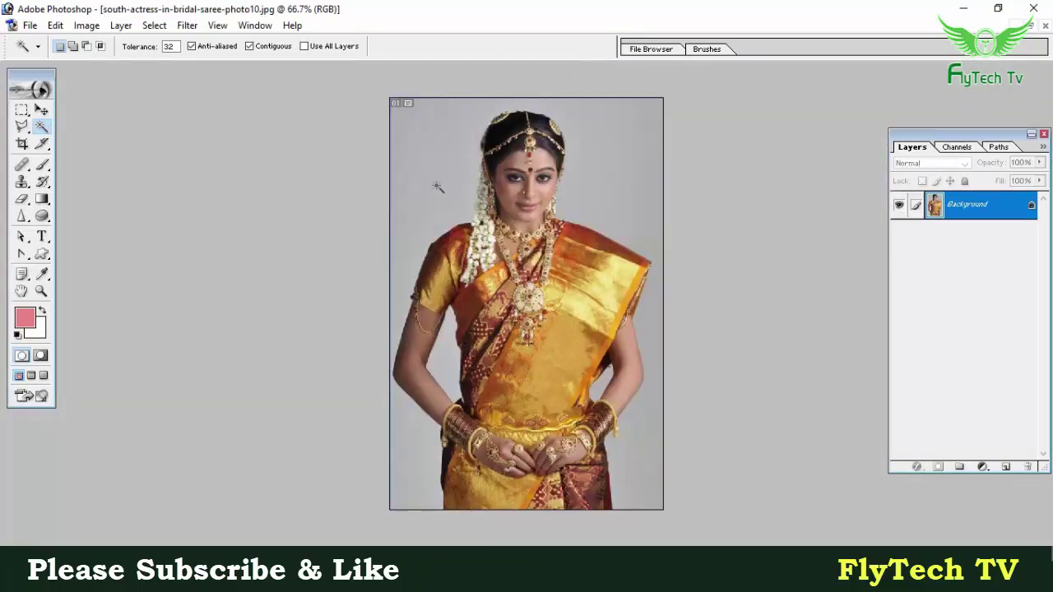
Step: Select the bride's grey backdrop, add the gaps beside her arms, and fit the view
{"action": "left_click", "coordinate": [438, 184]}
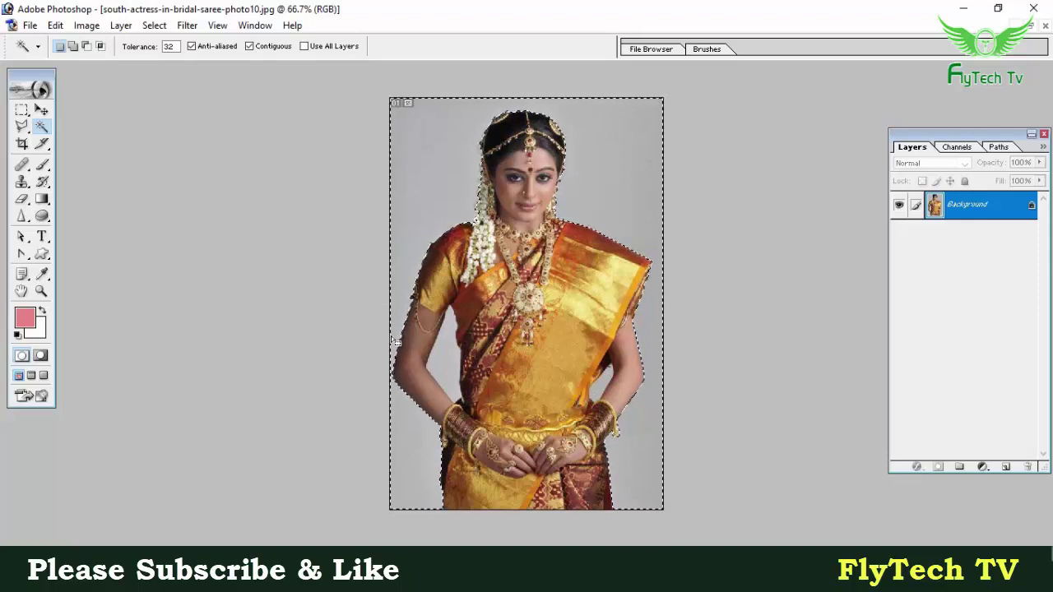
{"action": "left_click", "coordinate": [71, 48]}
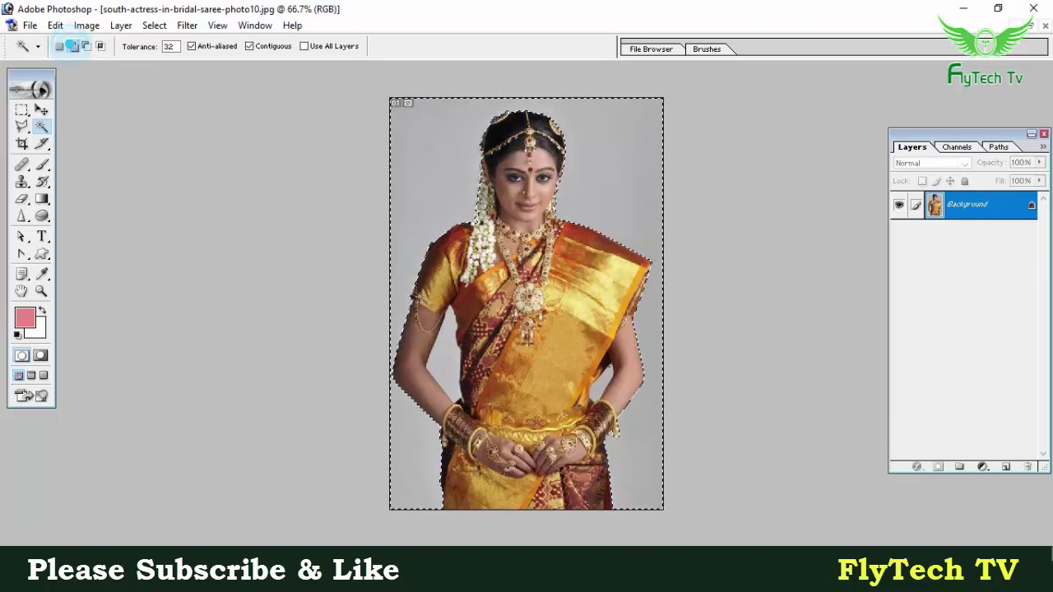
{"action": "left_click", "coordinate": [452, 352]}
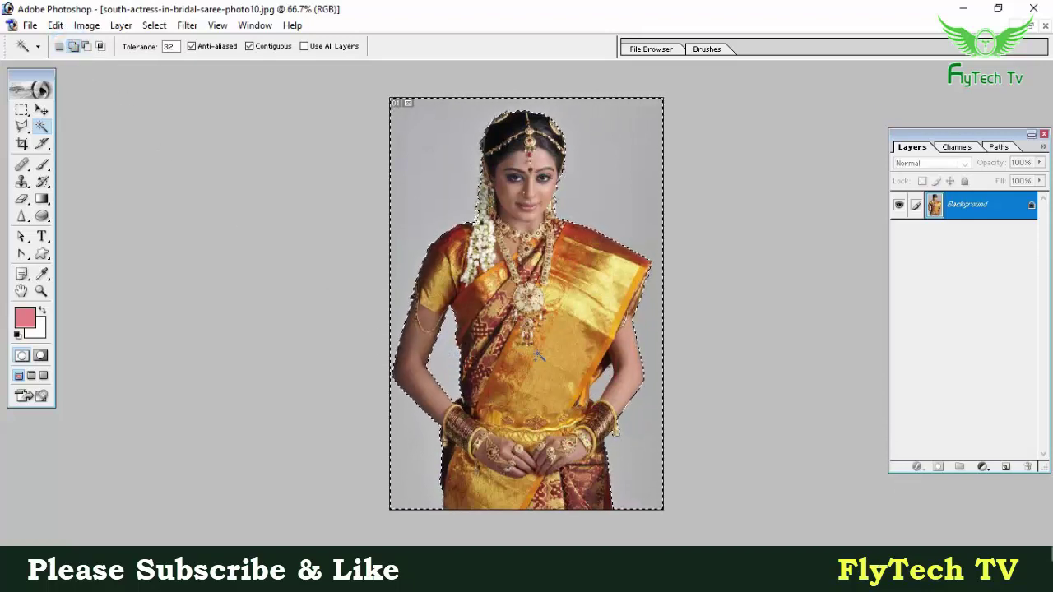
{"action": "left_click", "coordinate": [596, 389]}
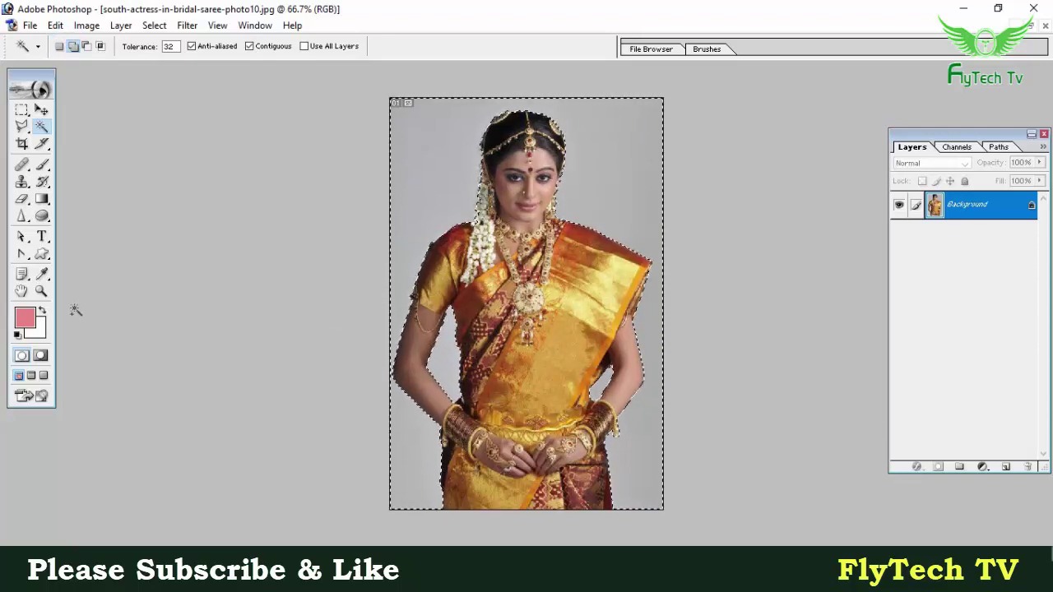
{"action": "key", "text": "ctrl+0"}
Step: Fill the selected backdrop with foreground colour green 48683E, then deselect
{"action": "left_click", "coordinate": [29, 327]}
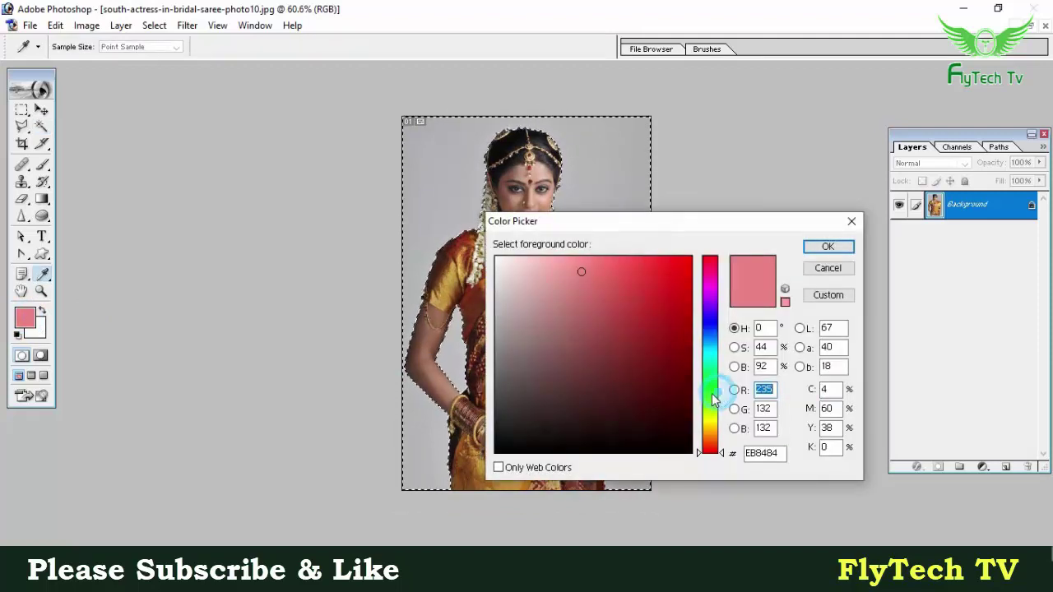
{"action": "left_click", "coordinate": [710, 395]}
{"action": "mouse_move", "coordinate": [675, 399]}
{"action": "left_mouse_down"}
{"action": "mouse_move", "coordinate": [647, 417]}
{"action": "mouse_move", "coordinate": [575, 372]}
{"action": "left_mouse_up"}
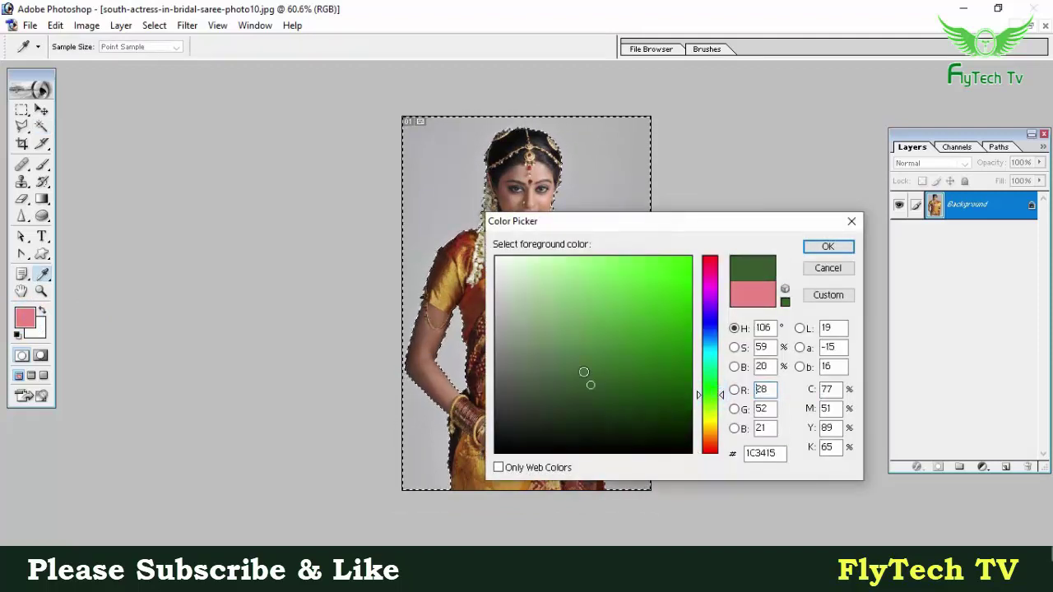
{"action": "left_click", "coordinate": [828, 247]}
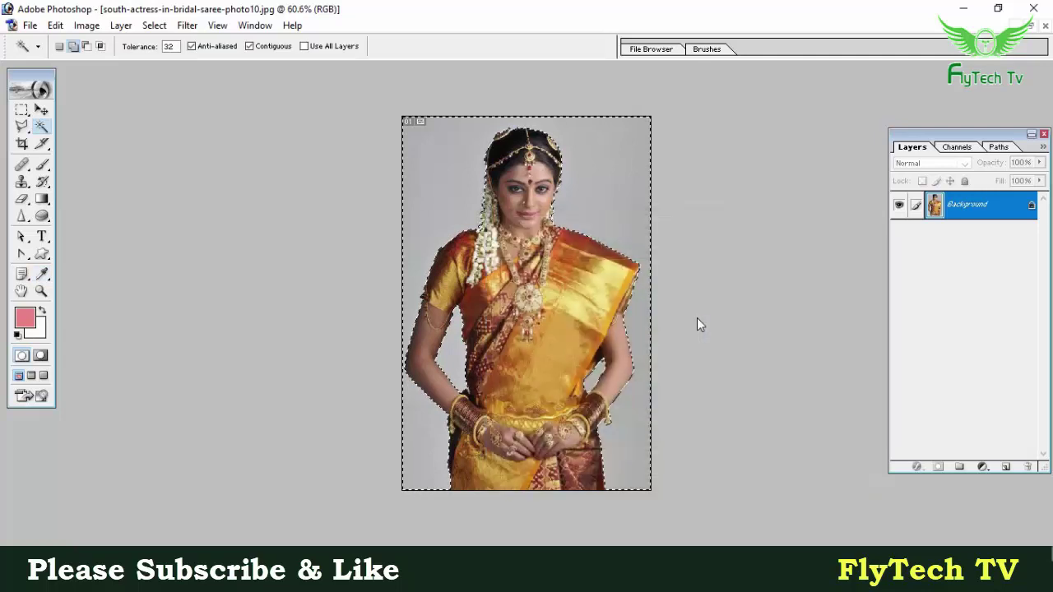
{"action": "key", "text": "alt+BackSpace"}
{"action": "key", "text": "ctrl+d"}
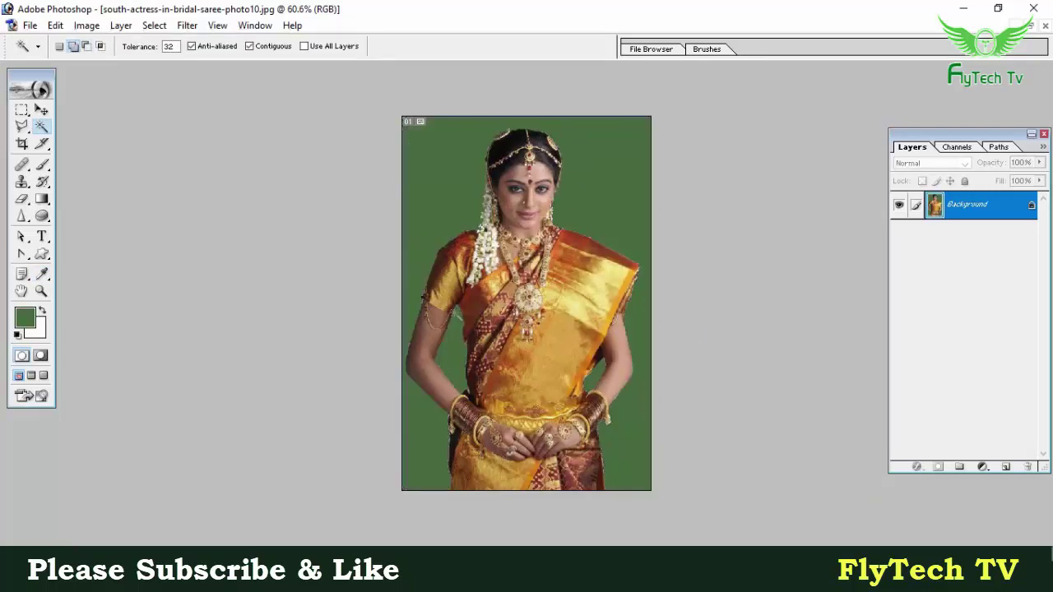
{"action": "left_click", "coordinate": [43, 110]}
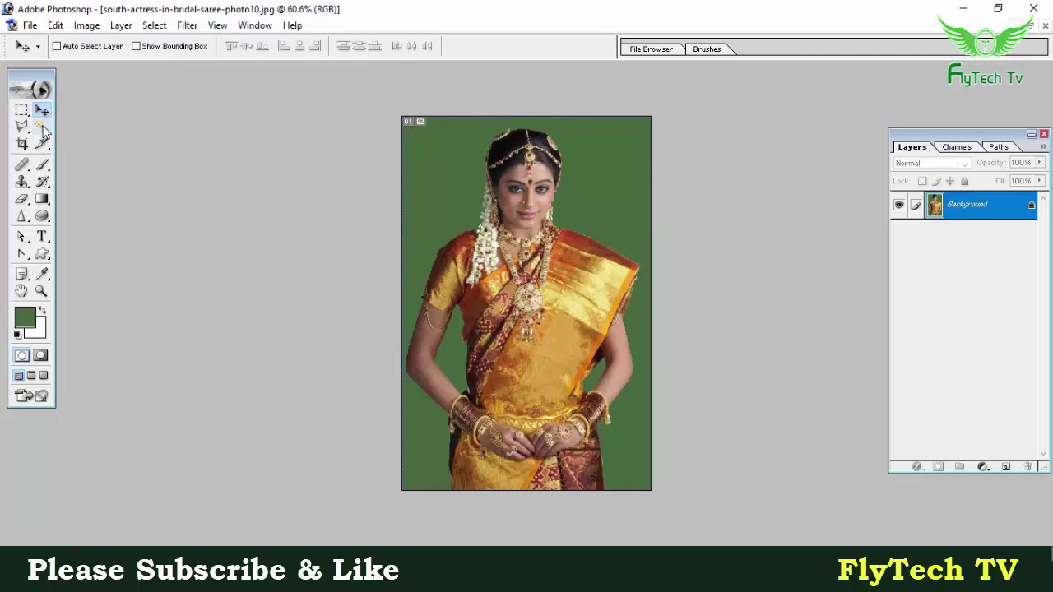
{"action": "left_click", "coordinate": [42, 127]}
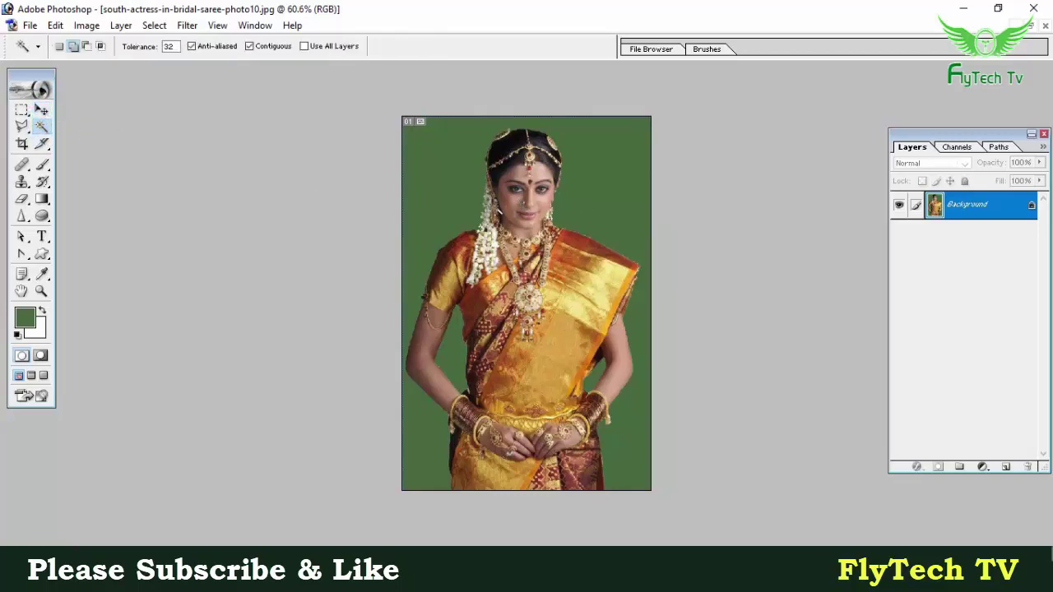